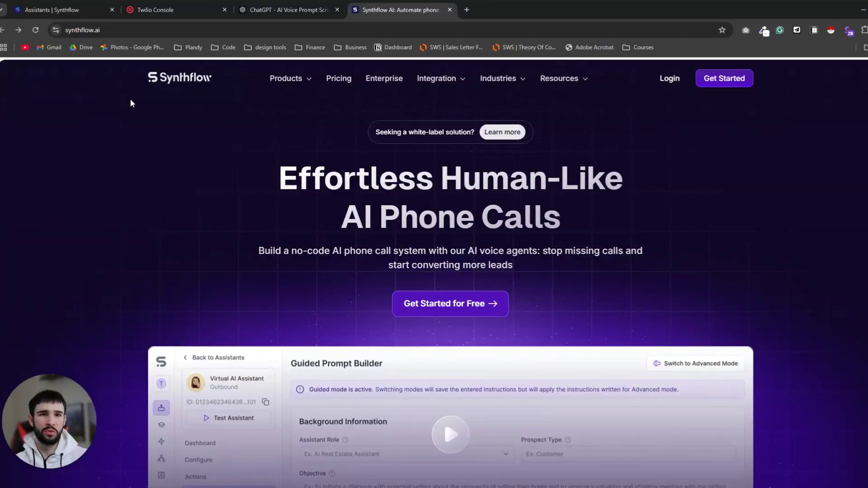
Step: Leave the synthflow.ai marketing homepage and switch to the Synthflow portal's Assistants tab
{"action": "left_click", "coordinate": [120, 30]}
{"action": "left_click", "coordinate": [113, 131]}
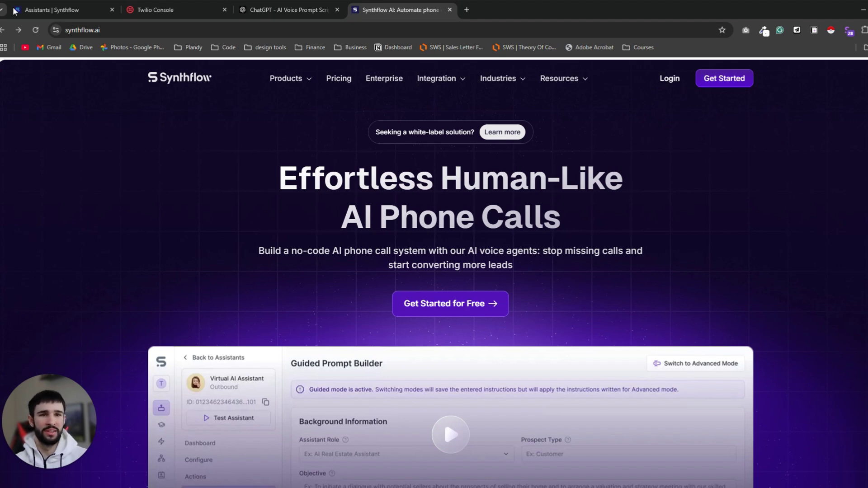
Step: Browse the phone numbers for sale under Buy a Number, then close the list without purchasing
{"action": "left_click", "coordinate": [76, 12]}
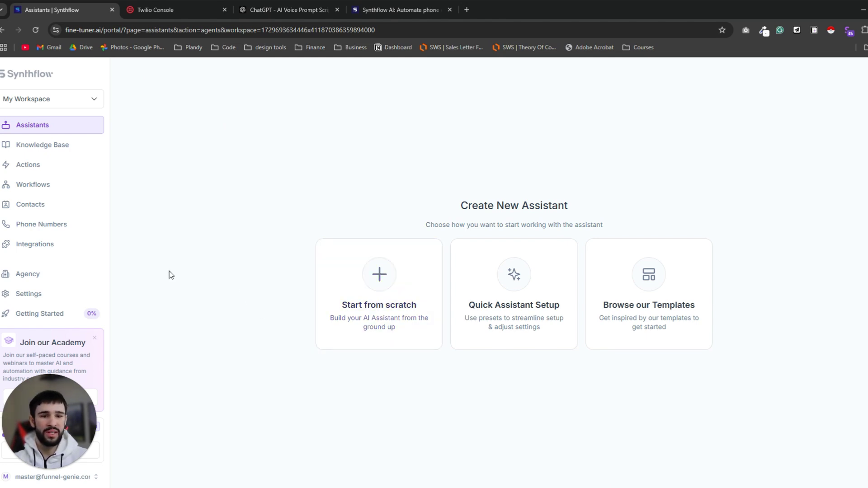
{"action": "left_click", "coordinate": [58, 226]}
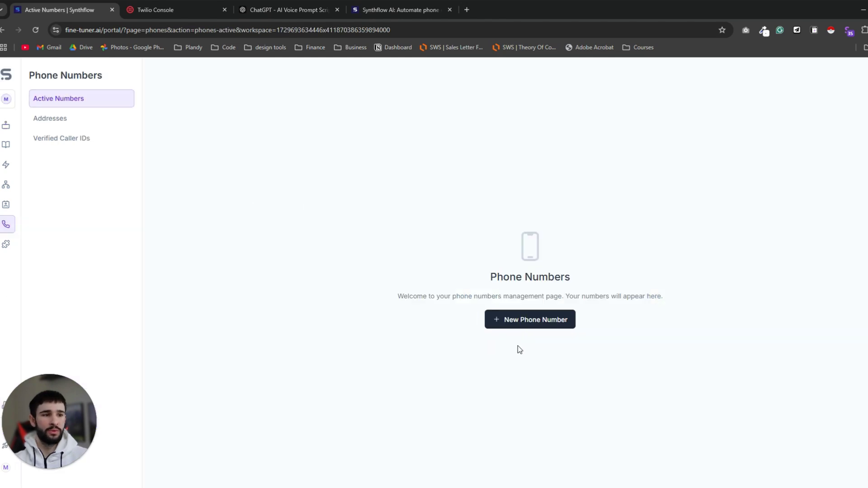
{"action": "left_click", "coordinate": [500, 322]}
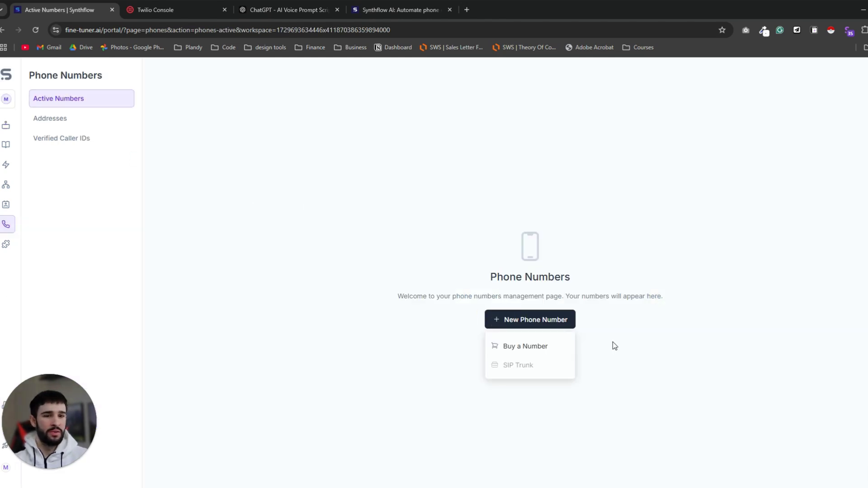
{"action": "left_click", "coordinate": [532, 350]}
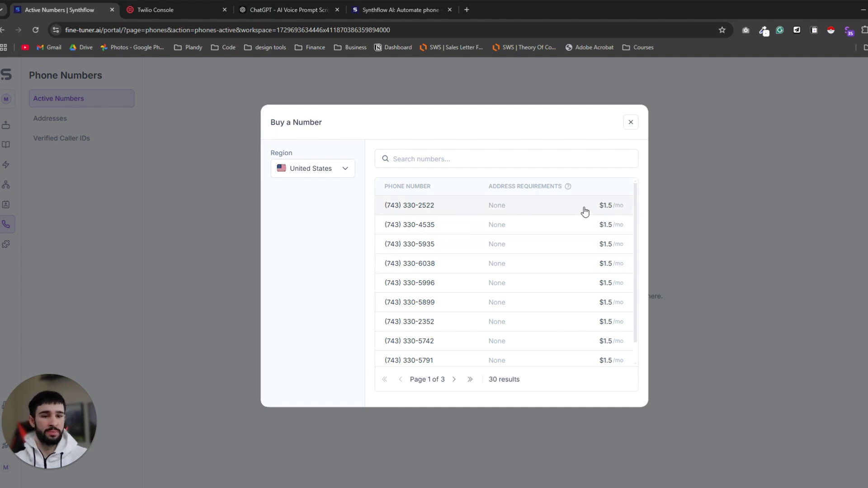
{"action": "left_click", "coordinate": [632, 127]}
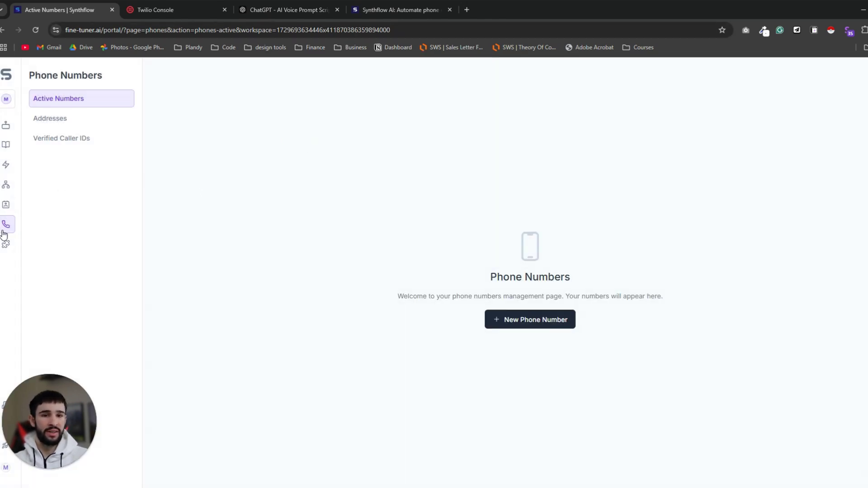
Step: Open the Twilio integration and paste in the Account SID copied from the Twilio Console
{"action": "left_click", "coordinate": [6, 244]}
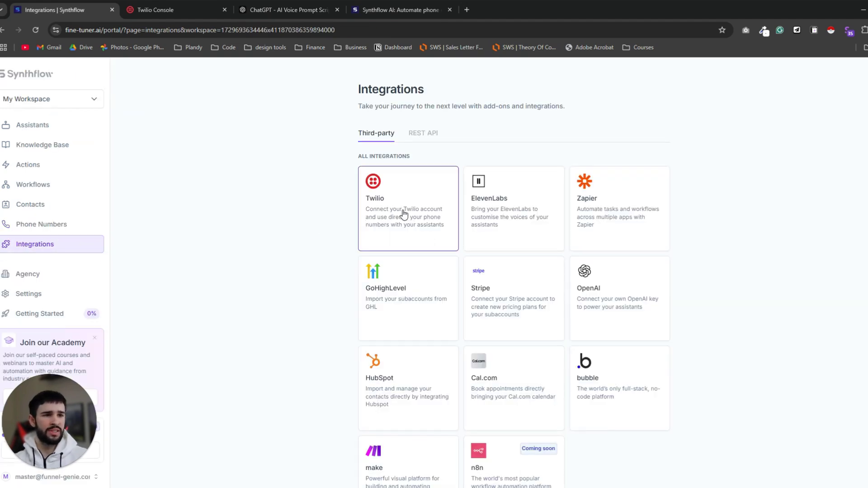
{"action": "left_click", "coordinate": [401, 214]}
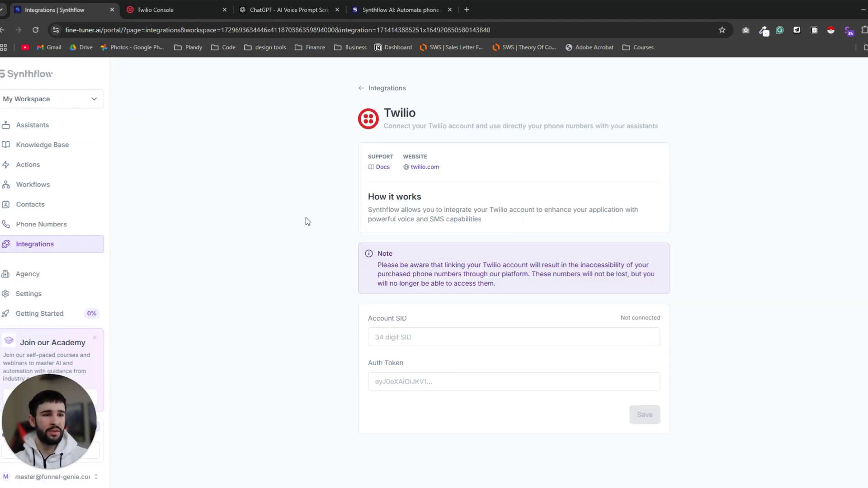
{"action": "left_click", "coordinate": [415, 342]}
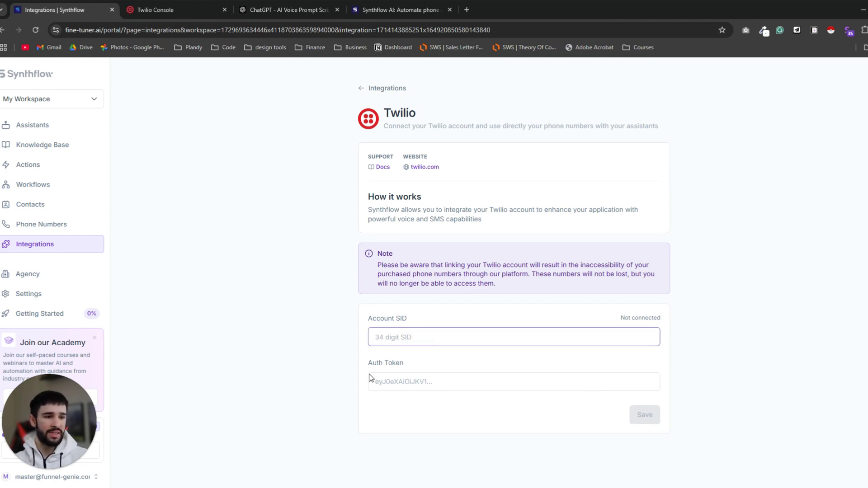
{"action": "left_click", "coordinate": [170, 10]}
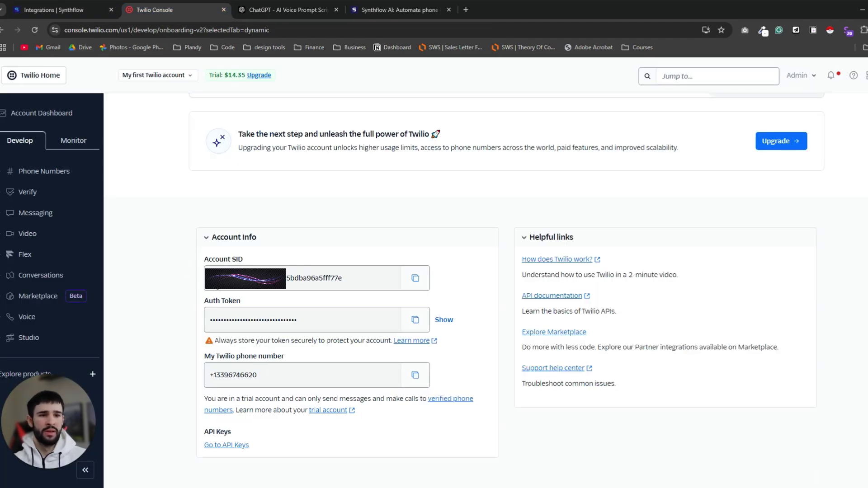
{"action": "left_click", "coordinate": [414, 279]}
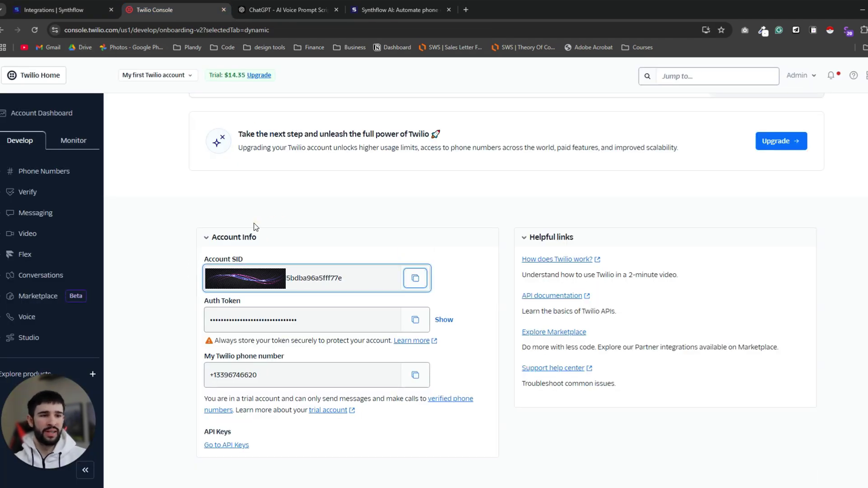
{"action": "left_click", "coordinate": [54, 9]}
{"action": "left_click", "coordinate": [407, 334]}
{"action": "key", "text": "ctrl+v"}
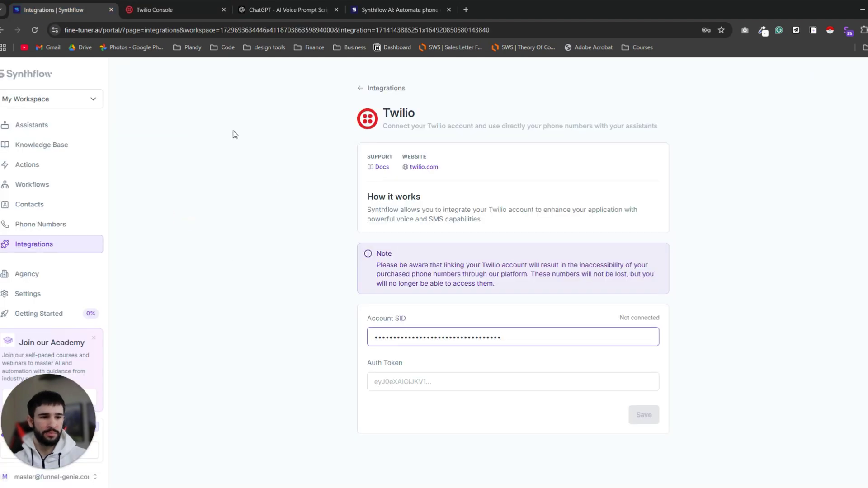
Step: Paste the Twilio Auth Token from the console and save to connect Twilio
{"action": "left_click", "coordinate": [150, 10]}
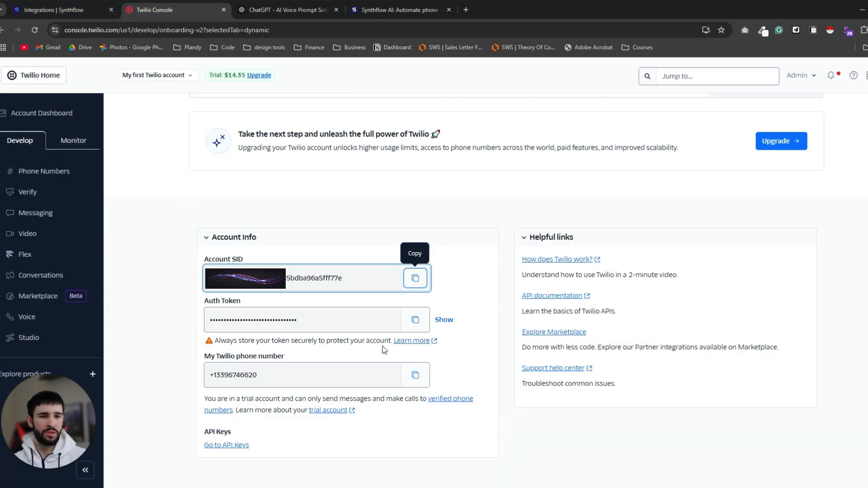
{"action": "left_click", "coordinate": [415, 320]}
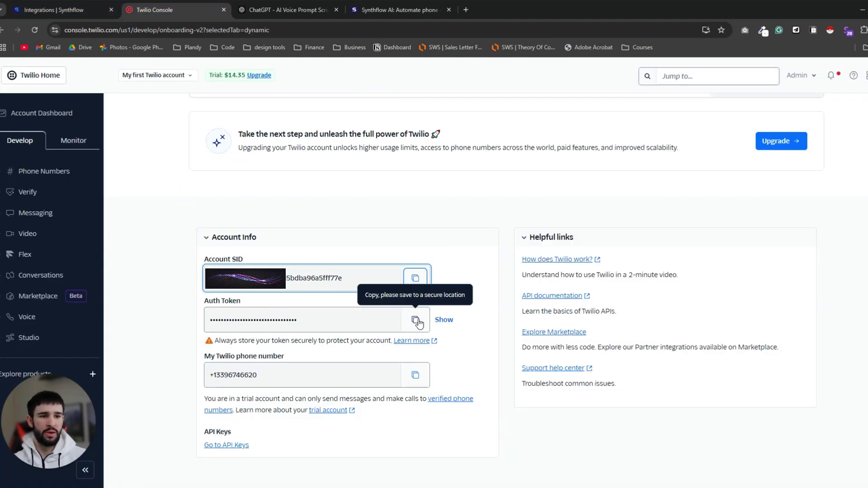
{"action": "left_click", "coordinate": [70, 13]}
{"action": "left_click", "coordinate": [453, 383]}
{"action": "key", "text": "ctrl+v"}
{"action": "left_click", "coordinate": [539, 407]}
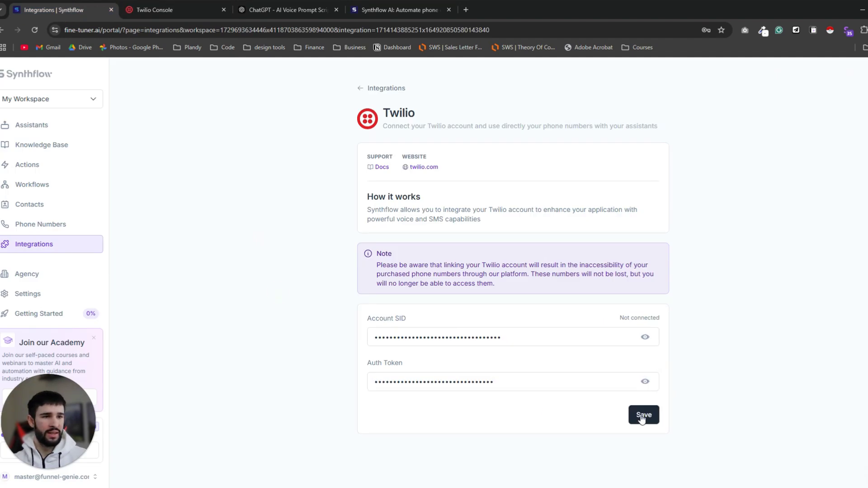
{"action": "left_click", "coordinate": [642, 415]}
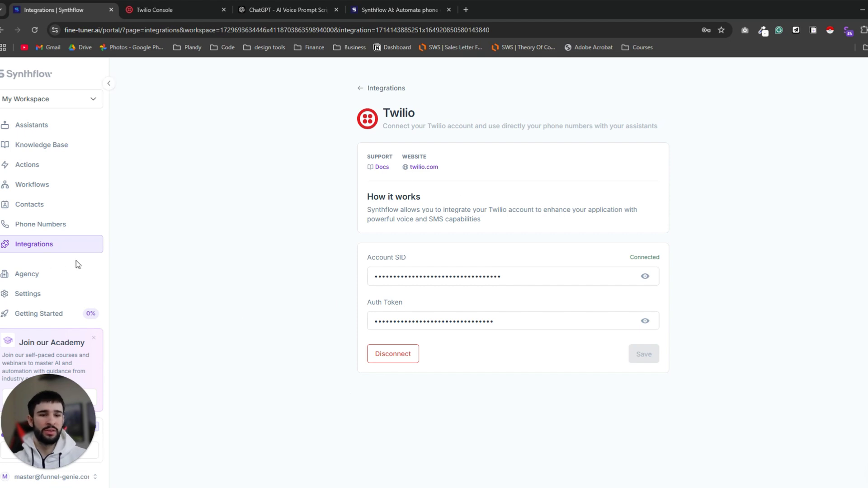
Step: Confirm the Twilio number is listed under Active Numbers, then return to the Assistants page
{"action": "left_click", "coordinate": [47, 226]}
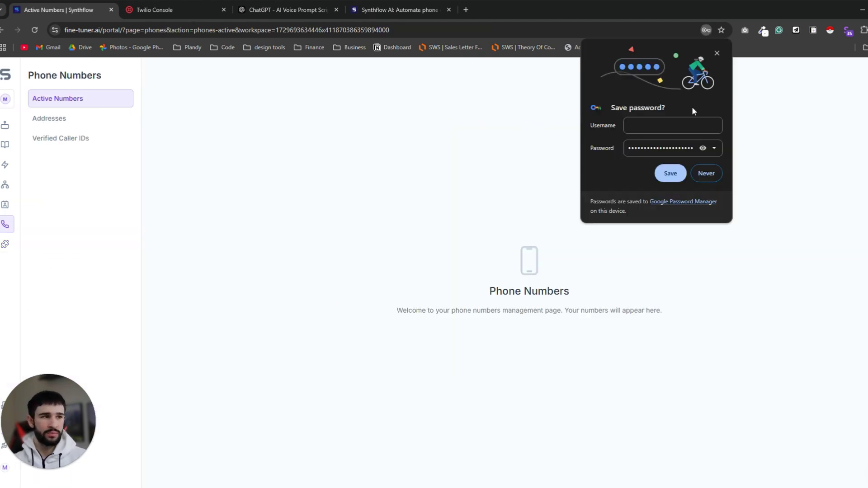
{"action": "left_click", "coordinate": [718, 53]}
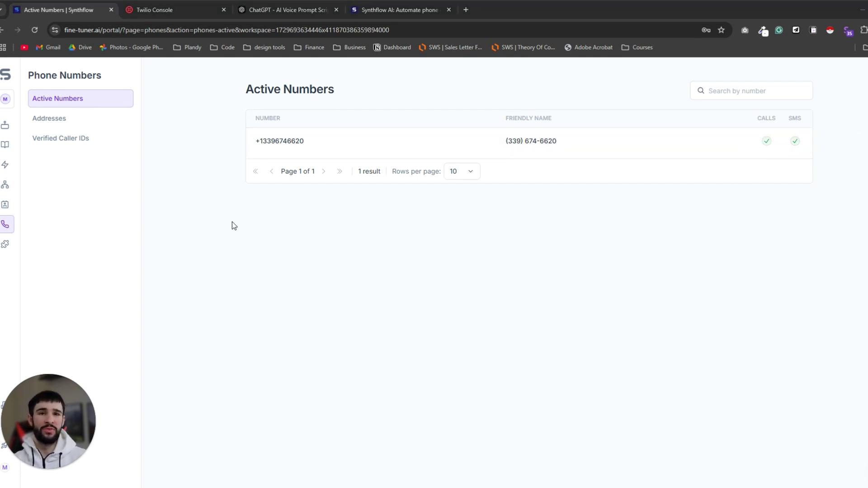
{"action": "left_click", "coordinate": [5, 128]}
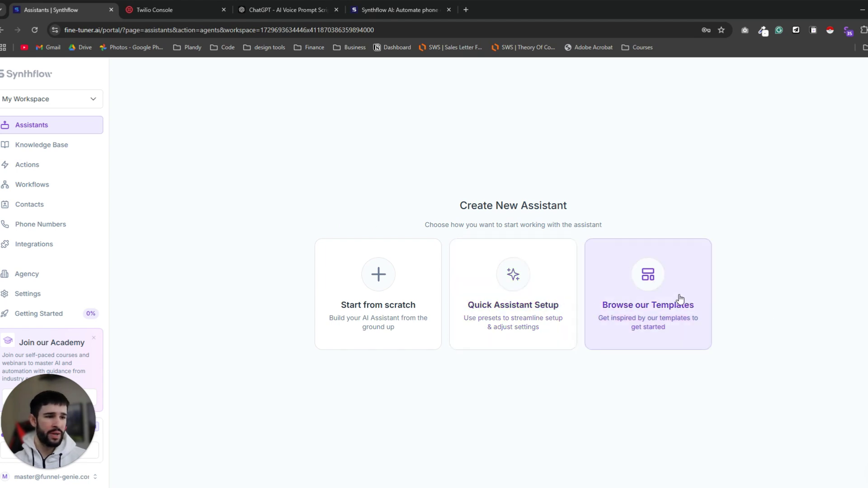
{"action": "left_click", "coordinate": [397, 293]}
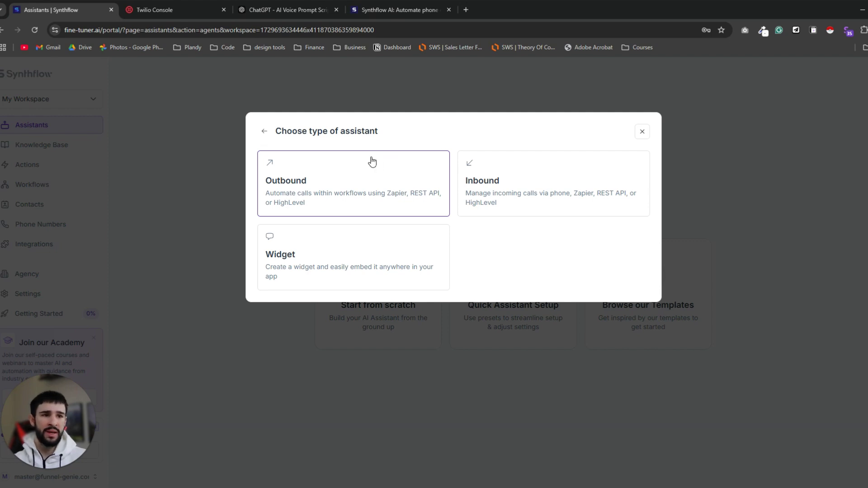
Step: Create an outbound assistant named 'Tom' and check its AI model list, leaving GPT-4o unchanged
{"action": "left_click", "coordinate": [340, 194]}
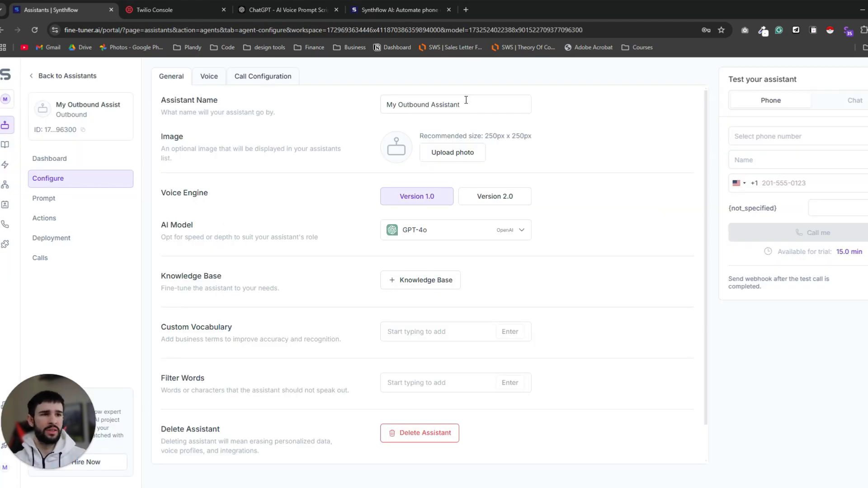
{"action": "left_click_drag", "start_coordinate": [466, 100], "coordinate": [357, 96]}
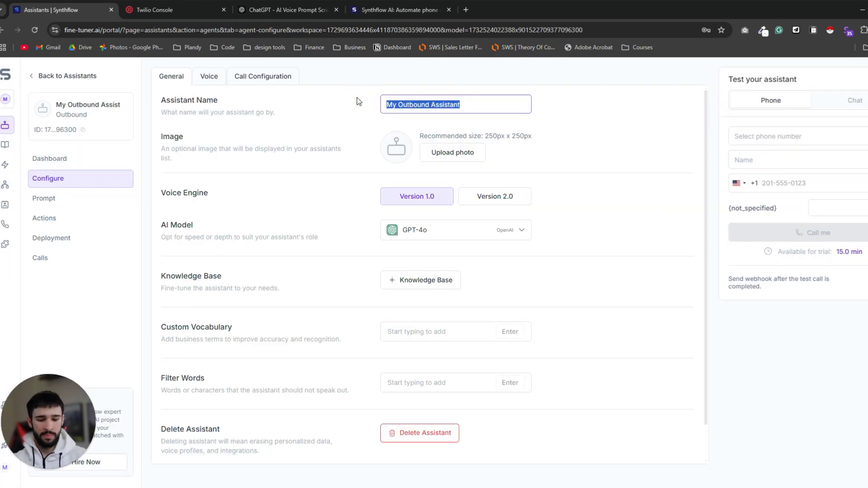
{"action": "type", "text": "Tomer's"}
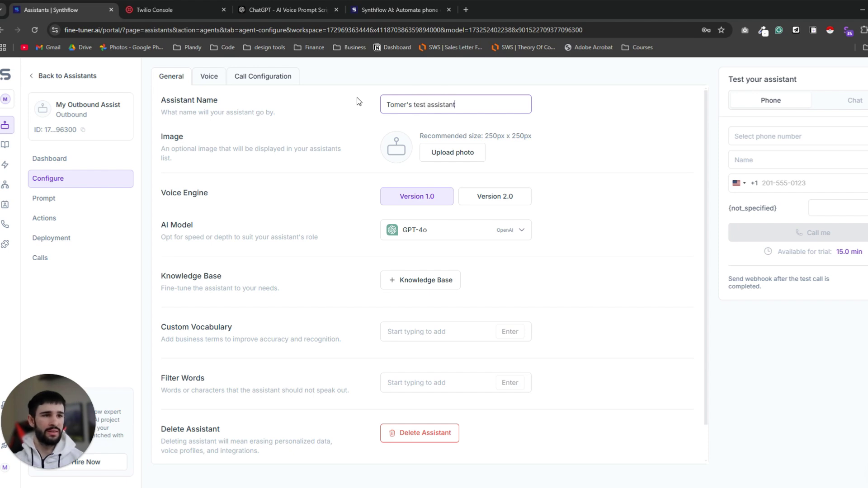
{"action": "left_click", "coordinate": [557, 80]}
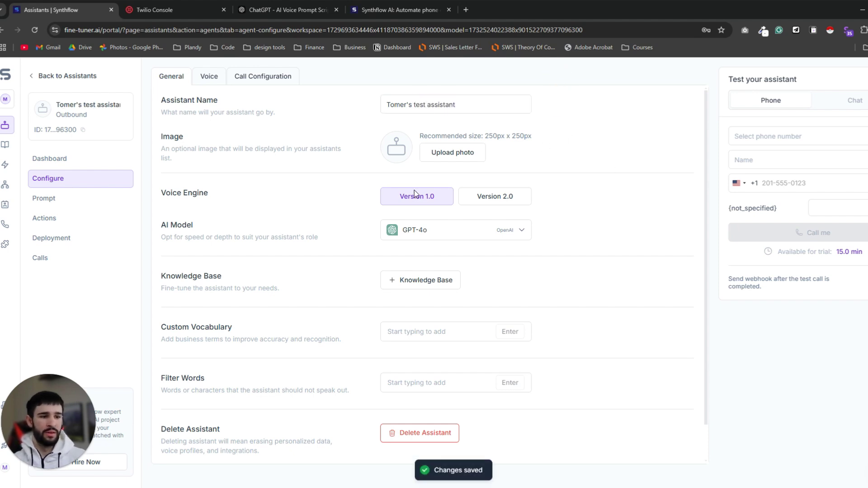
{"action": "scroll", "coordinate": [332, 190], "scroll_direction": "down", "scroll_amount": 1}
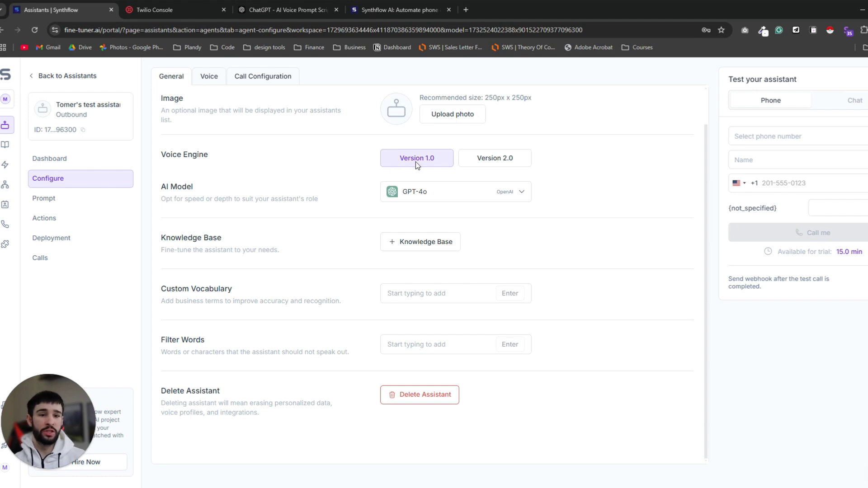
{"action": "left_click", "coordinate": [440, 195]}
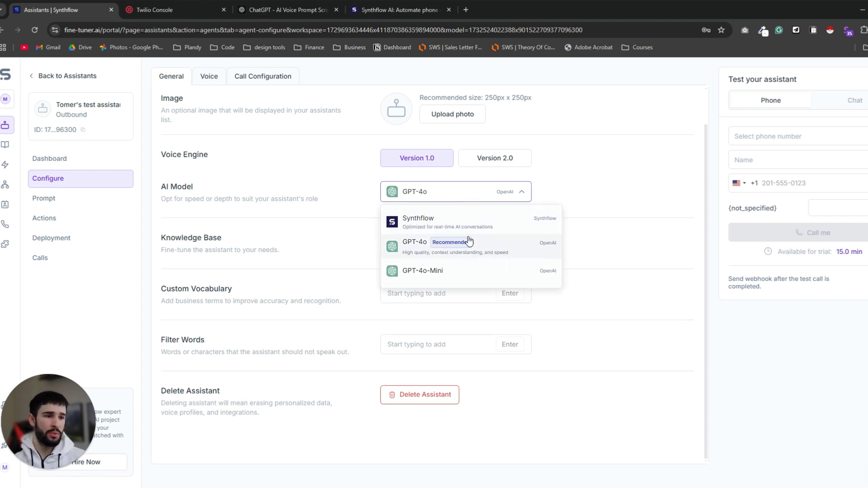
{"action": "left_click", "coordinate": [330, 176]}
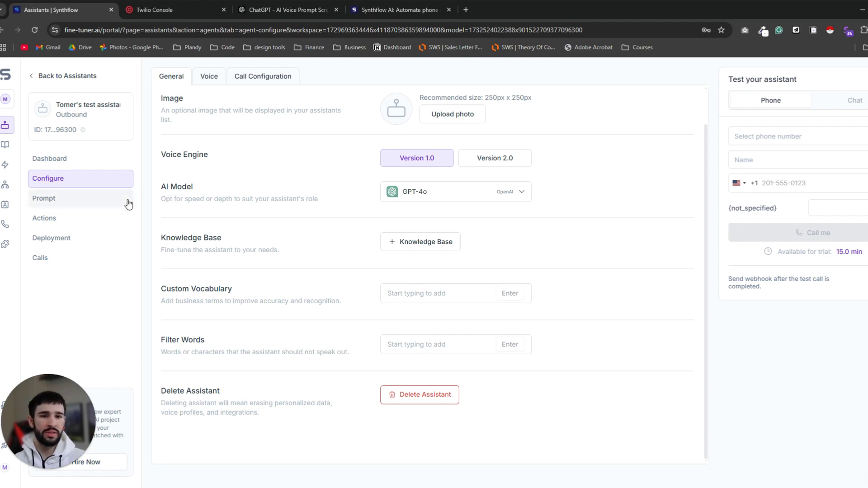
Step: Create a personal knowledge base with the trigger condition 'user asks about Funnel Genie'
{"action": "left_click", "coordinate": [5, 145]}
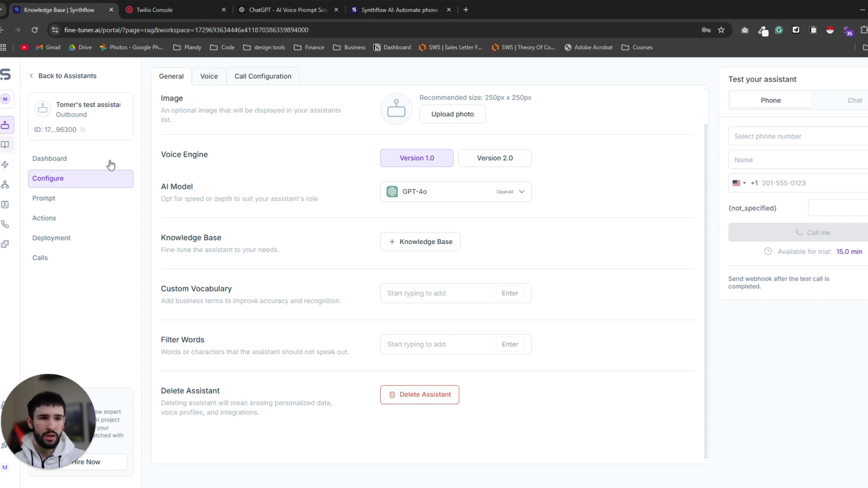
{"action": "left_click", "coordinate": [717, 53]}
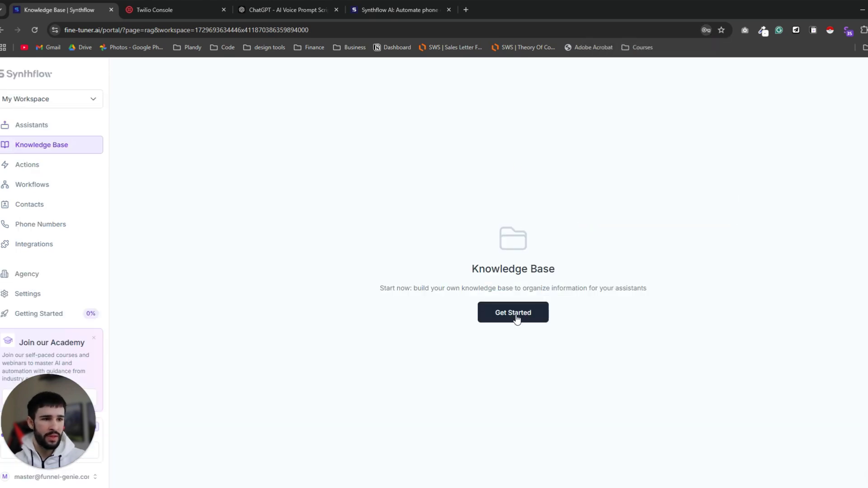
{"action": "left_click", "coordinate": [497, 313]}
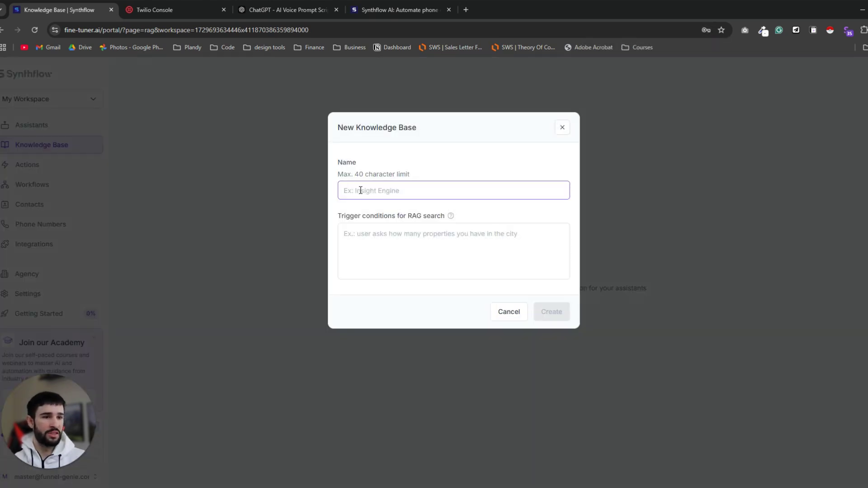
{"action": "type", "text": "Tomer"}
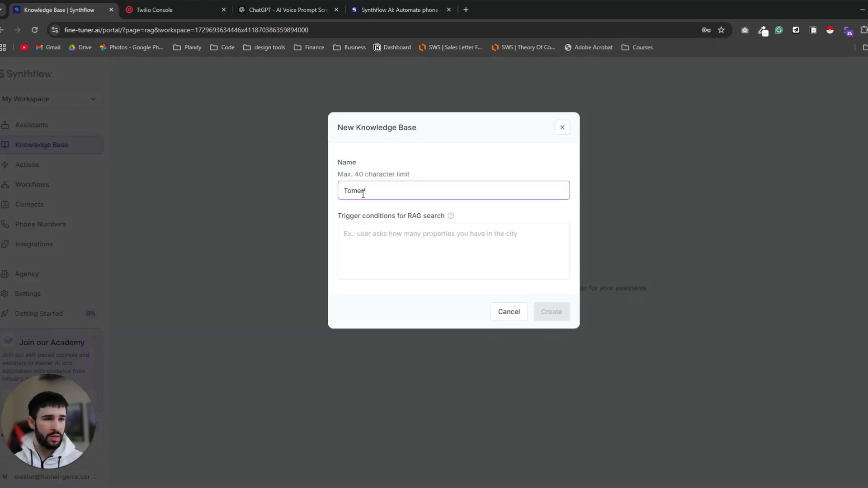
{"action": "type", "text": "'s knowledge base"}
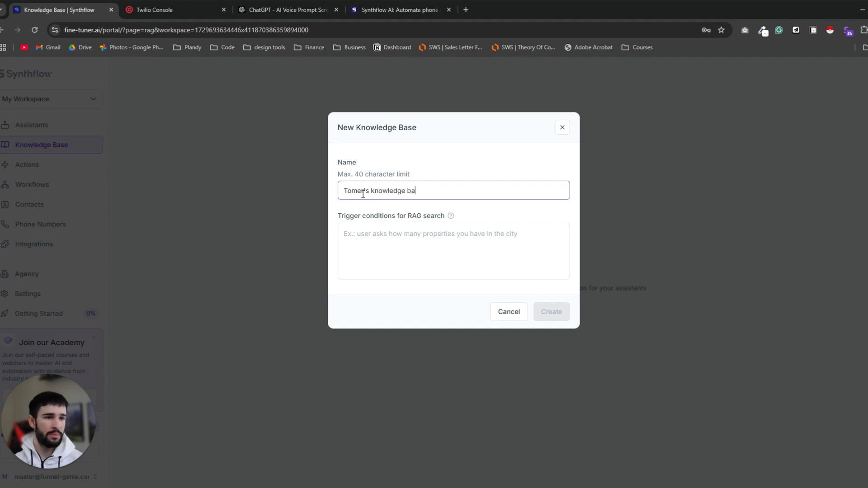
{"action": "left_click", "coordinate": [420, 241]}
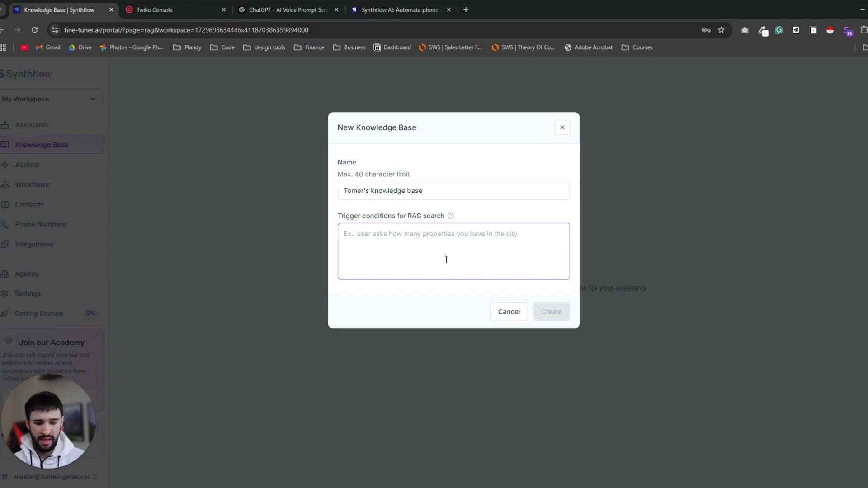
{"action": "type", "text": "user asks about Funnel Genie"}
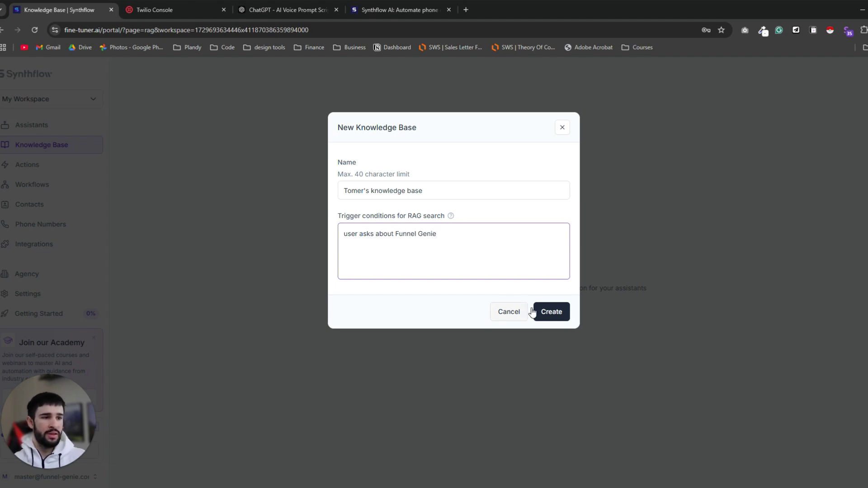
{"action": "left_click", "coordinate": [547, 312]}
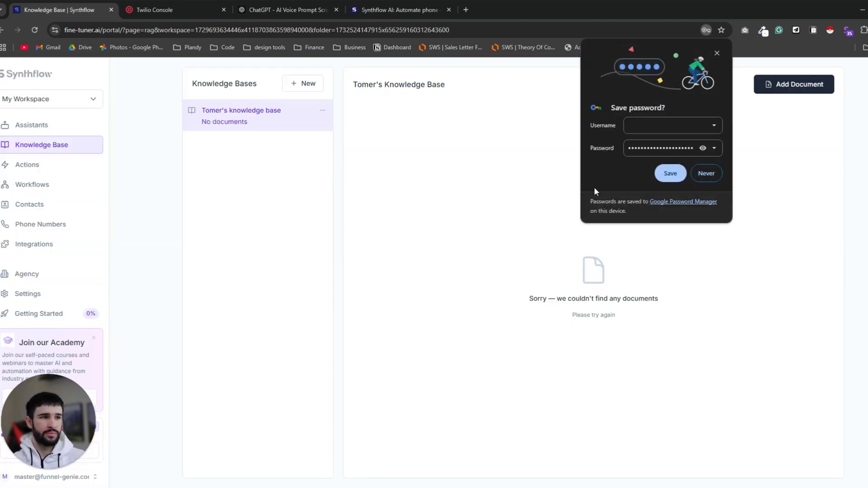
Step: Close the unused New and Add Document forms on the empty knowledge base and go back to Assistants
{"action": "left_click", "coordinate": [717, 53]}
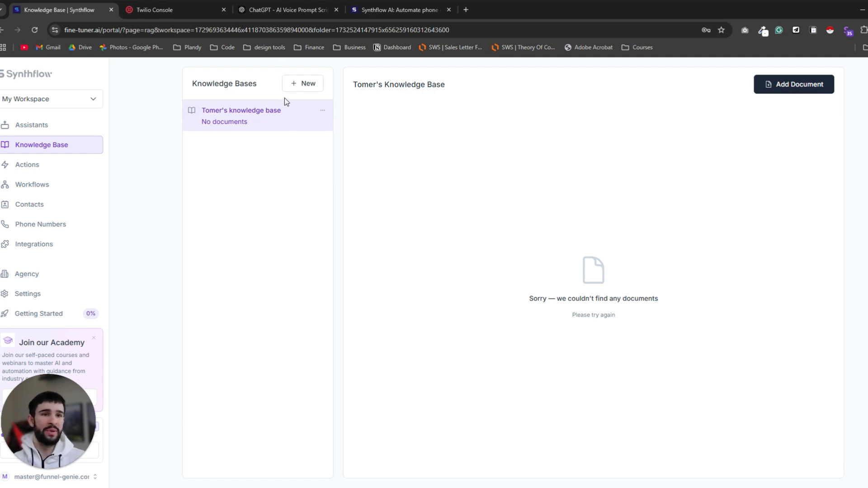
{"action": "left_click", "coordinate": [310, 85]}
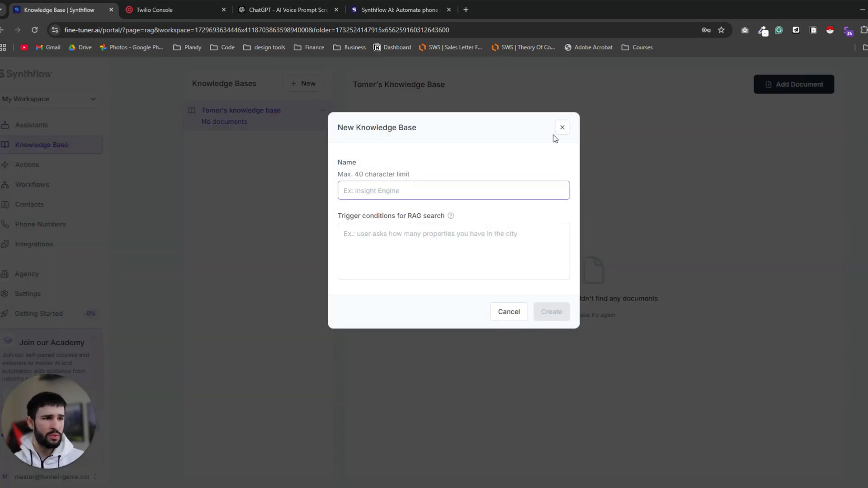
{"action": "left_click", "coordinate": [257, 153]}
{"action": "left_click", "coordinate": [812, 87]}
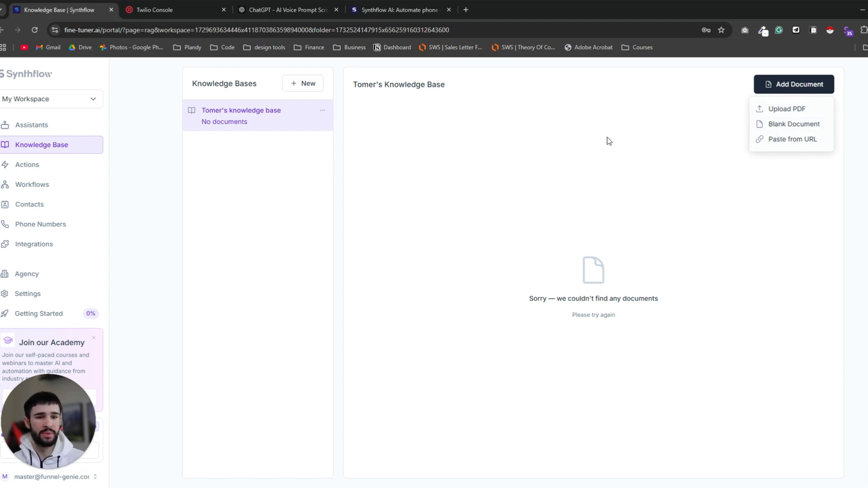
{"action": "left_click", "coordinate": [651, 154]}
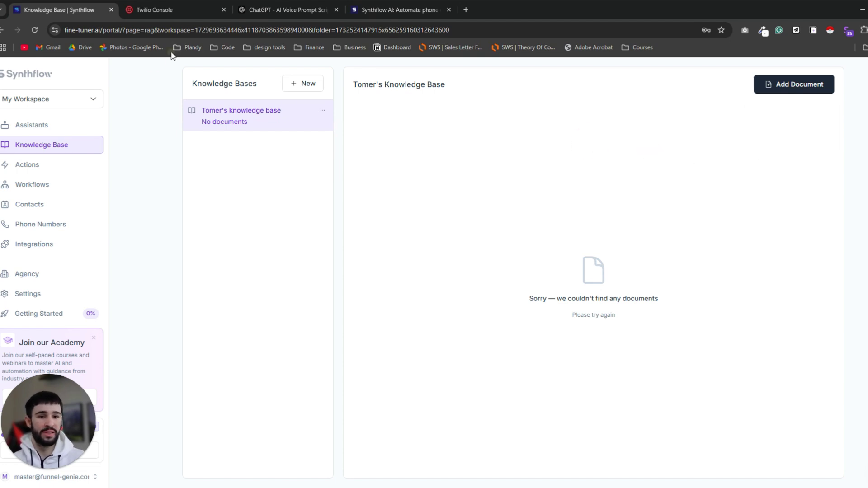
{"action": "left_click", "coordinate": [75, 129]}
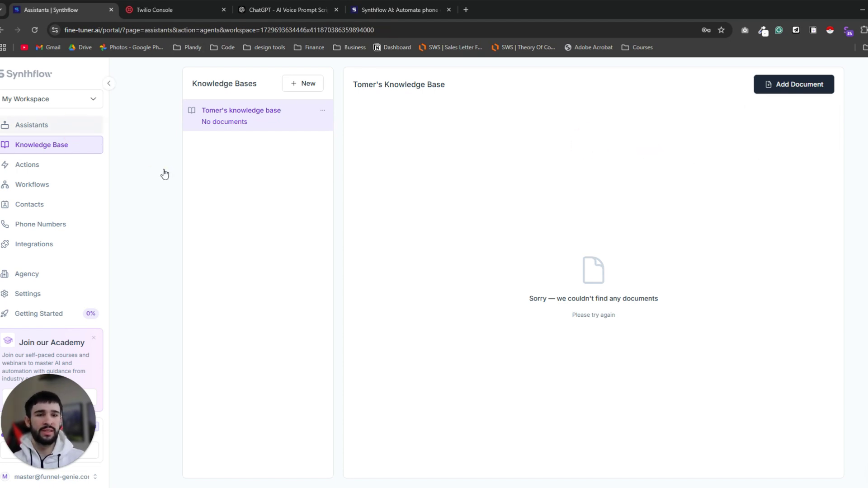
Step: Attach the new knowledge base to the outbound test assistant under Configure > General and save
{"action": "left_click", "coordinate": [176, 129]}
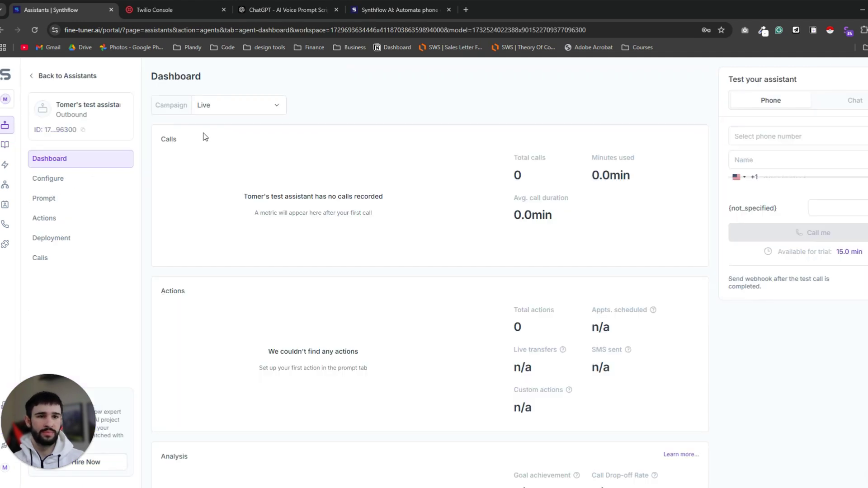
{"action": "left_click", "coordinate": [66, 179]}
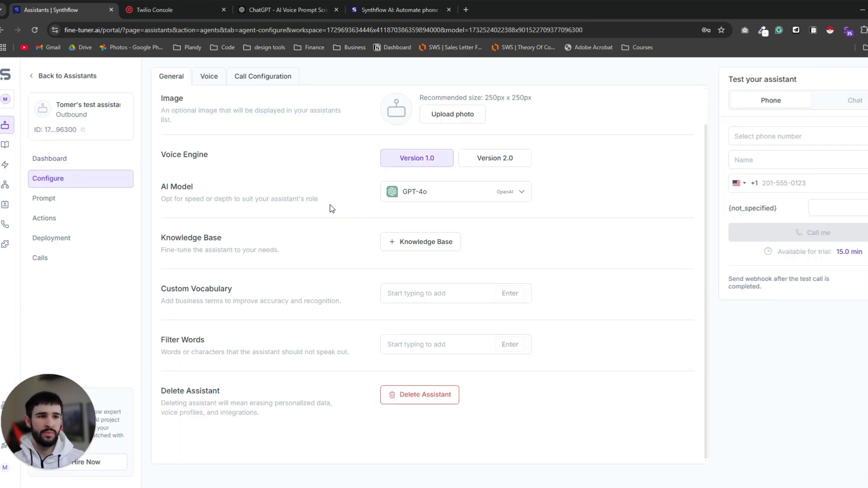
{"action": "left_click", "coordinate": [398, 243]}
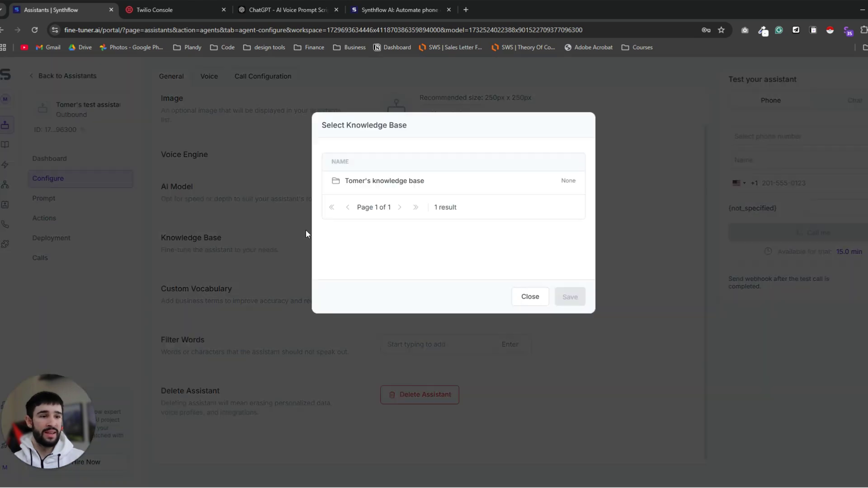
{"action": "left_click", "coordinate": [397, 181]}
{"action": "left_click", "coordinate": [570, 297]}
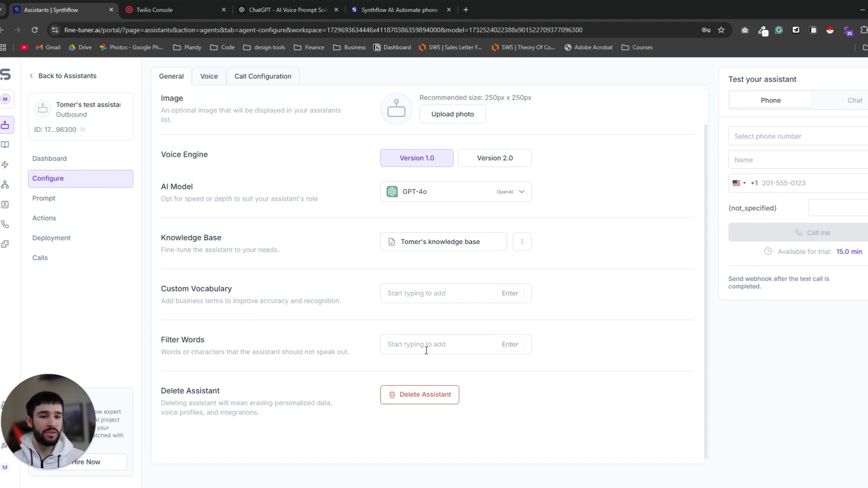
Step: Replace the Natasha - Valley girl voice with Chris, a default male ElevenLabs voice, after previewing it
{"action": "scroll", "coordinate": [326, 243], "scroll_direction": "up", "scroll_amount": 2}
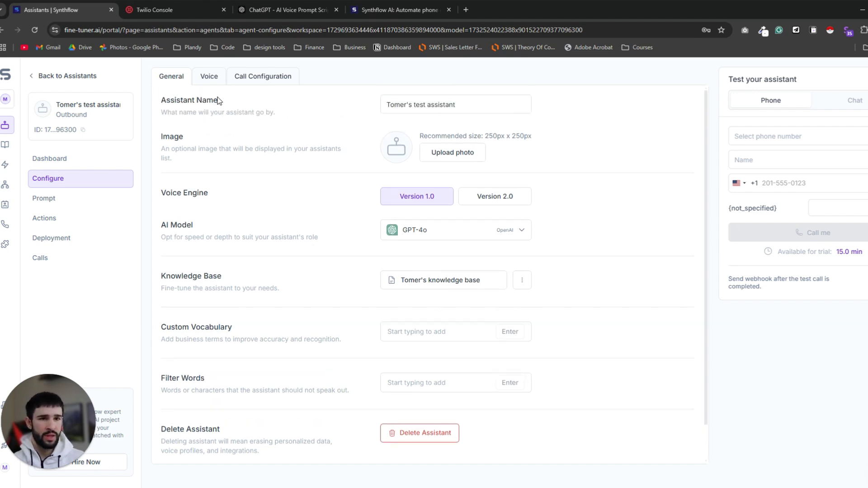
{"action": "left_click", "coordinate": [211, 77]}
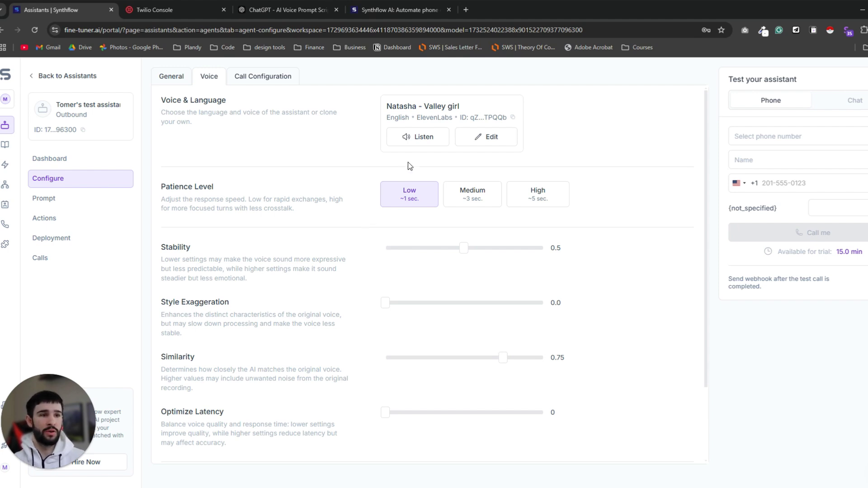
{"action": "left_click", "coordinate": [427, 143]}
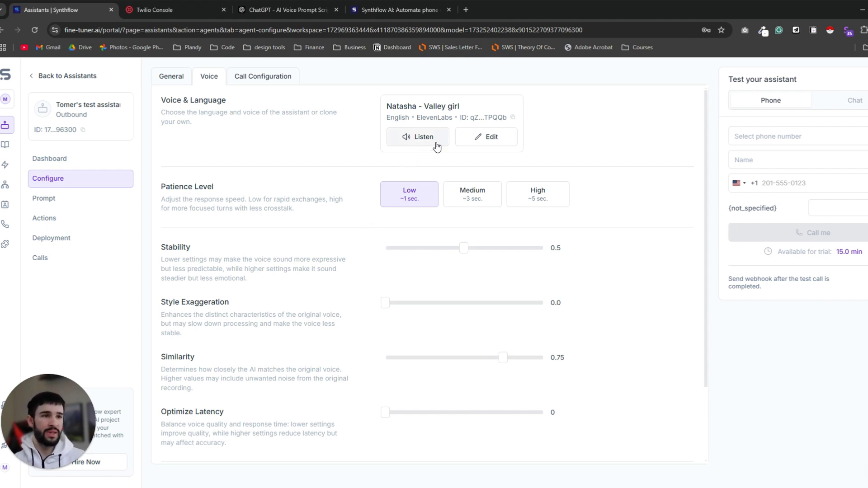
{"action": "left_click", "coordinate": [458, 146]}
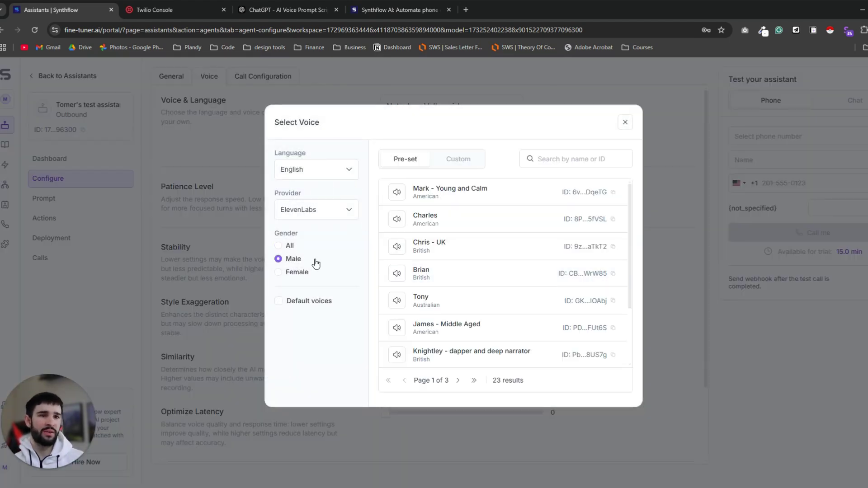
{"action": "left_click", "coordinate": [284, 303]}
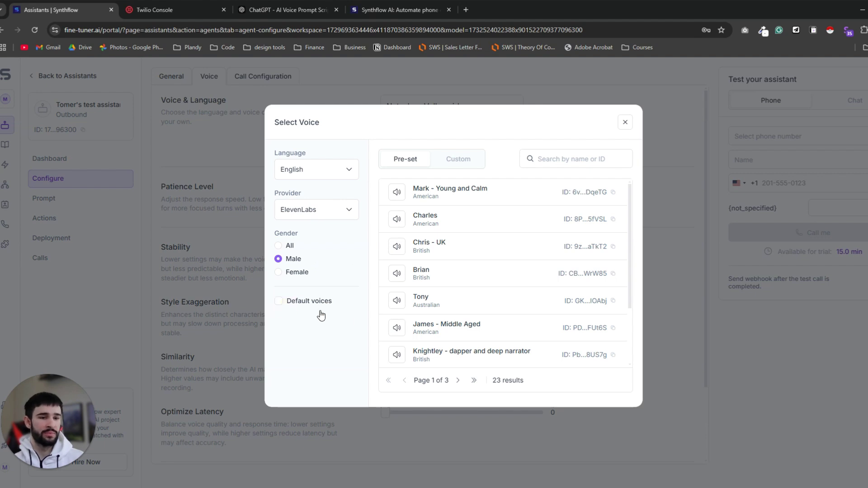
{"action": "left_click", "coordinate": [323, 294]}
{"action": "left_click", "coordinate": [398, 300]}
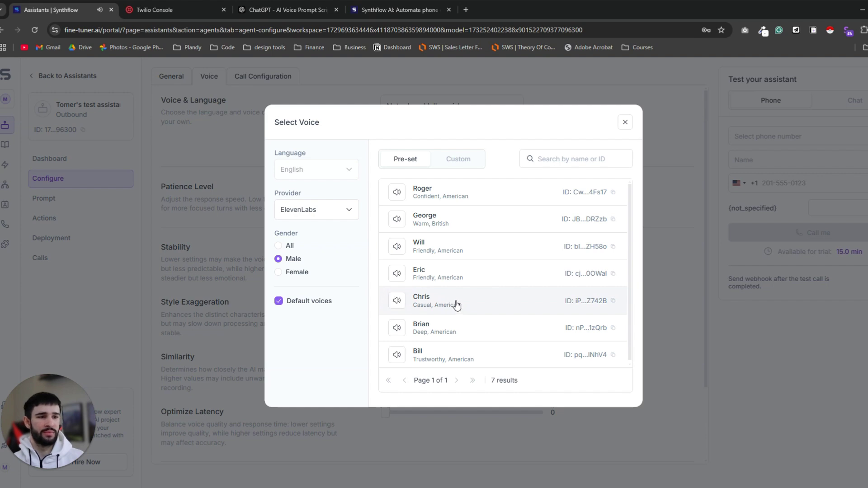
{"action": "left_click", "coordinate": [460, 305]}
{"action": "left_click", "coordinate": [610, 391]}
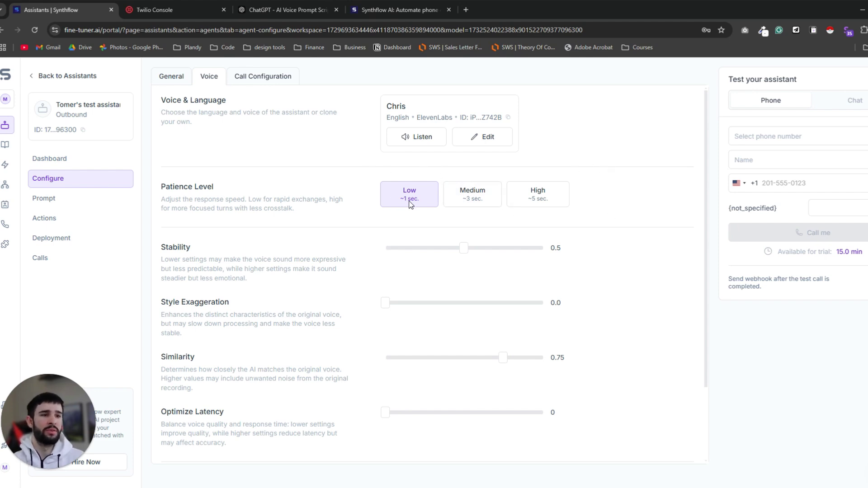
Step: Lower voice Stability, set Style Exaggeration to 0.4 and Similarity to 0.80, and keep Optimize Latency at 0
{"action": "scroll", "coordinate": [364, 204], "scroll_direction": "down", "scroll_amount": 2}
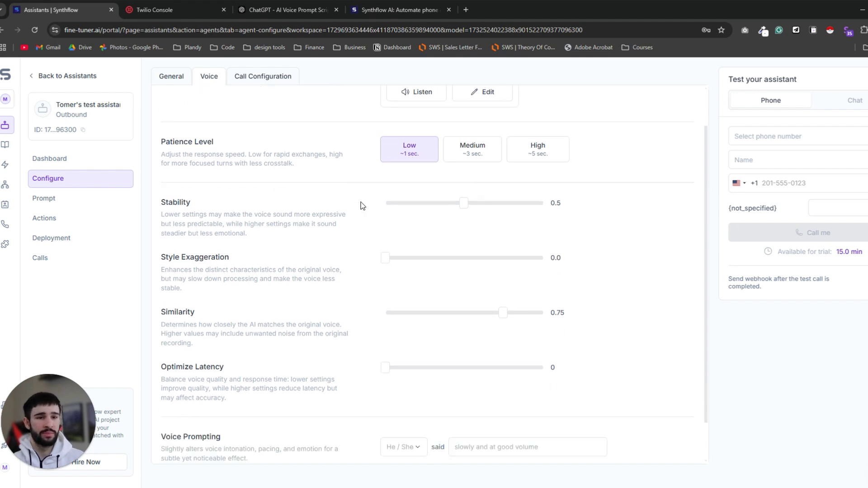
{"action": "scroll", "coordinate": [276, 224], "scroll_direction": "up", "scroll_amount": 1}
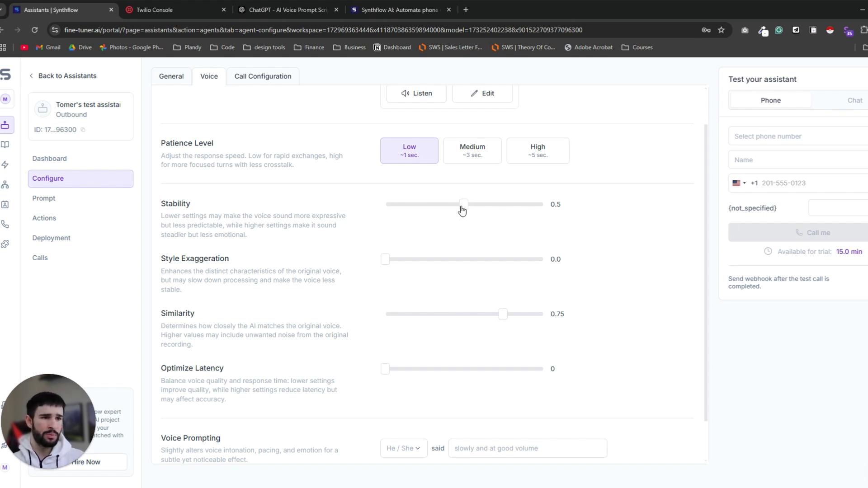
{"action": "left_click_drag", "start_coordinate": [462, 210], "coordinate": [433, 206]}
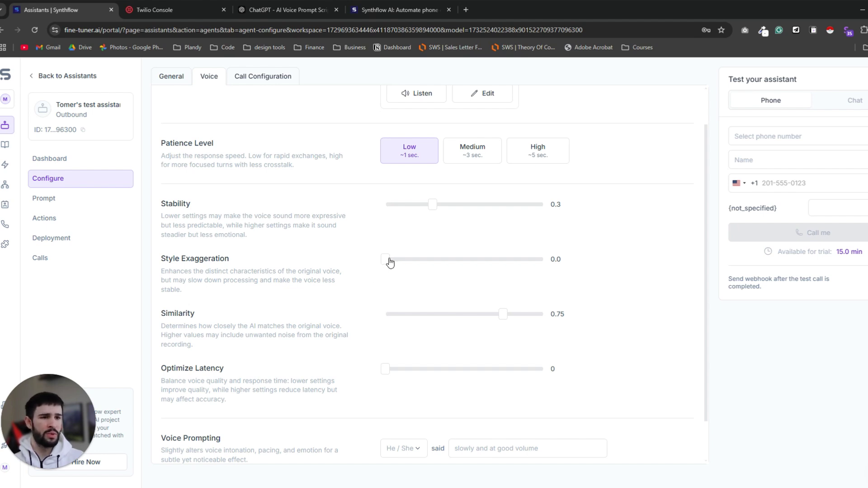
{"action": "left_click_drag", "start_coordinate": [389, 264], "coordinate": [448, 258]}
{"action": "scroll", "coordinate": [236, 281], "scroll_direction": "down", "scroll_amount": 2}
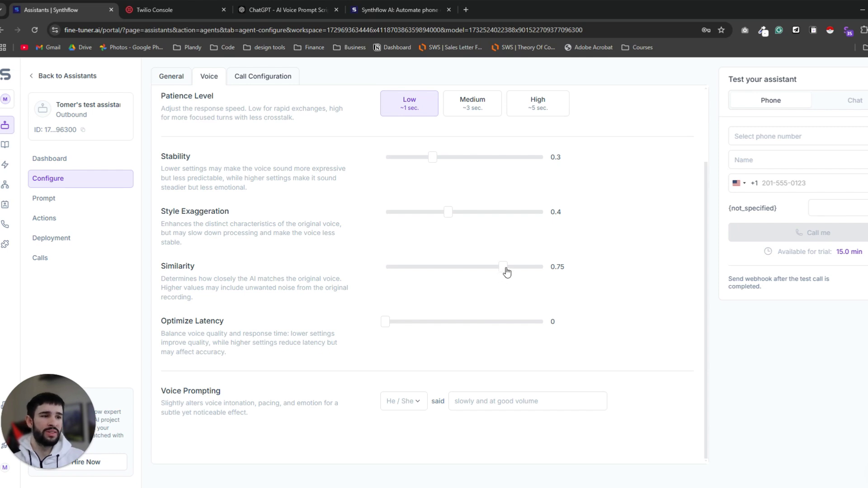
{"action": "mouse_move", "coordinate": [505, 268]}
{"action": "left_mouse_down"}
{"action": "mouse_move", "coordinate": [522, 271]}
{"action": "mouse_move", "coordinate": [513, 267]}
{"action": "left_mouse_up"}
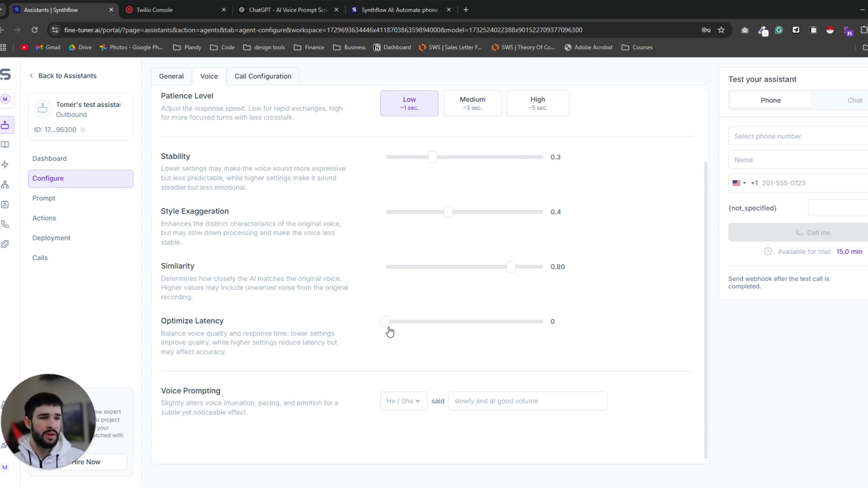
{"action": "left_click", "coordinate": [365, 327]}
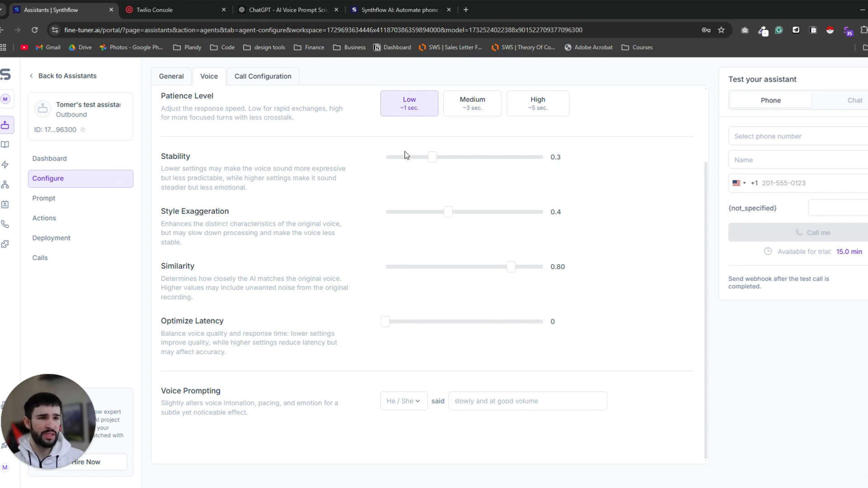
{"action": "scroll", "coordinate": [403, 160], "scroll_direction": "up", "scroll_amount": 2}
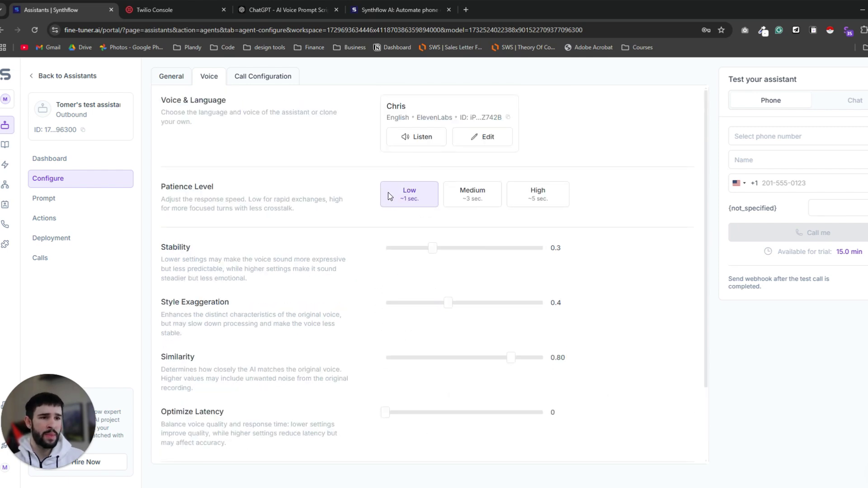
{"action": "scroll", "coordinate": [366, 218], "scroll_direction": "down", "scroll_amount": 2}
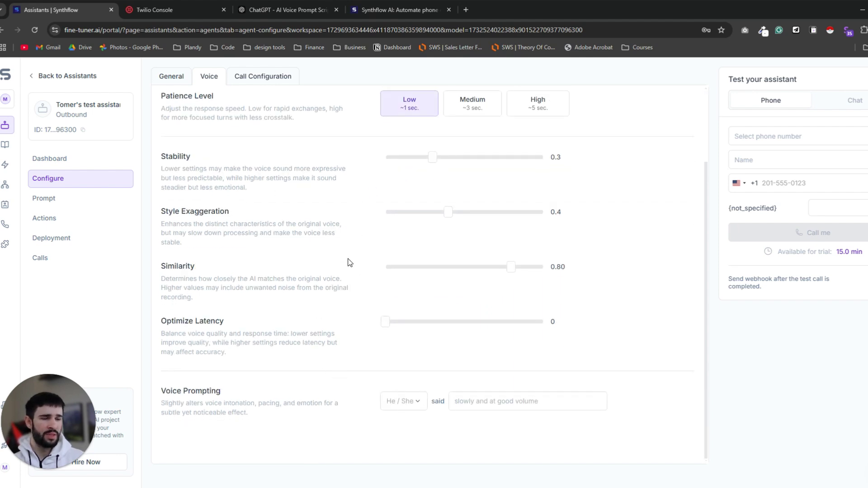
{"action": "scroll", "coordinate": [364, 272], "scroll_direction": "up", "scroll_amount": 2}
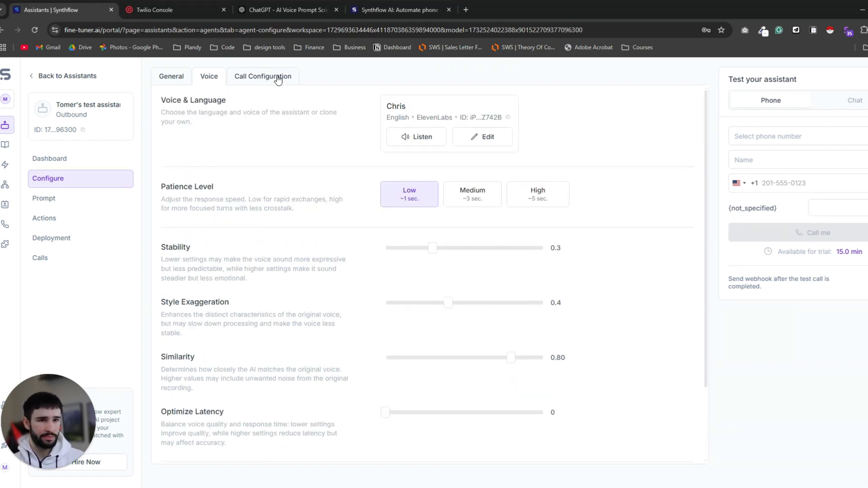
Step: In Call Configuration, set Pause Before Speaking to 1s and shorten Max. Idle Duration to 10
{"action": "left_click", "coordinate": [263, 77]}
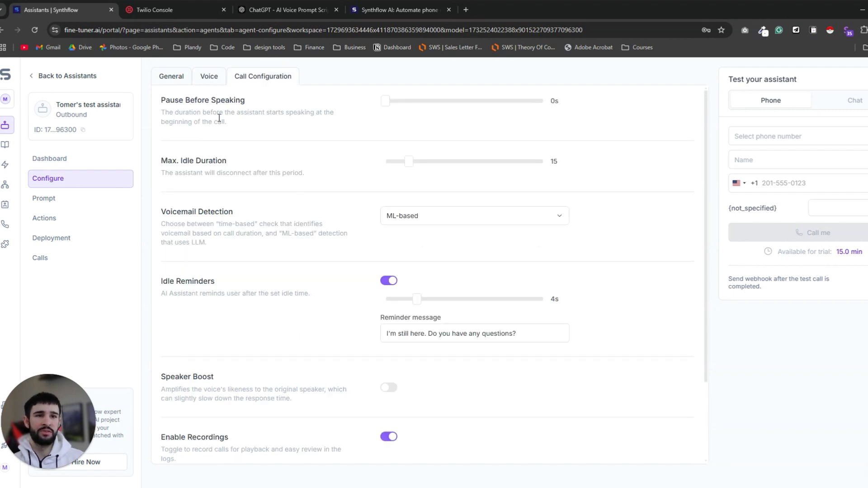
{"action": "left_click", "coordinate": [386, 103]}
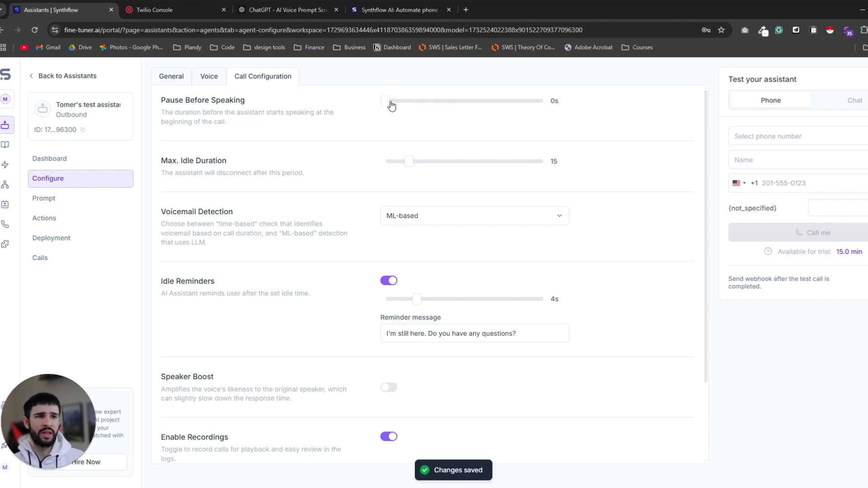
{"action": "left_click_drag", "start_coordinate": [390, 103], "coordinate": [402, 104]}
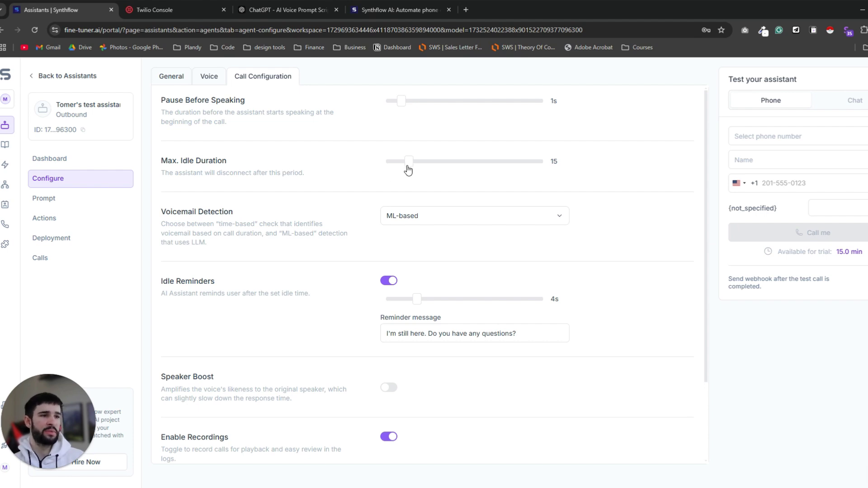
{"action": "left_click_drag", "start_coordinate": [406, 171], "coordinate": [401, 170]}
Step: Space the idle reminders 6s apart
{"action": "scroll", "coordinate": [435, 212], "scroll_direction": "down", "scroll_amount": 1}
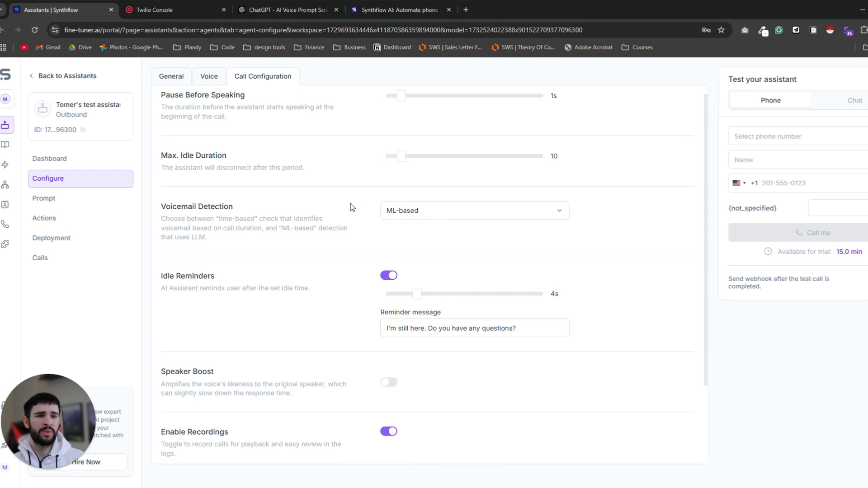
{"action": "scroll", "coordinate": [425, 219], "scroll_direction": "down", "scroll_amount": 1}
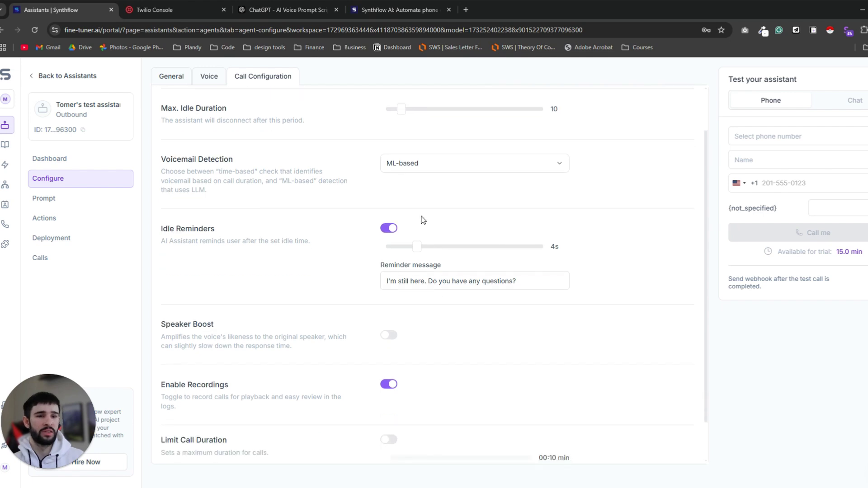
{"action": "right_click", "coordinate": [421, 252]}
{"action": "left_click", "coordinate": [410, 250]}
{"action": "left_click_drag", "start_coordinate": [409, 250], "coordinate": [434, 254]}
{"action": "scroll", "coordinate": [307, 259], "scroll_direction": "down", "scroll_amount": 1}
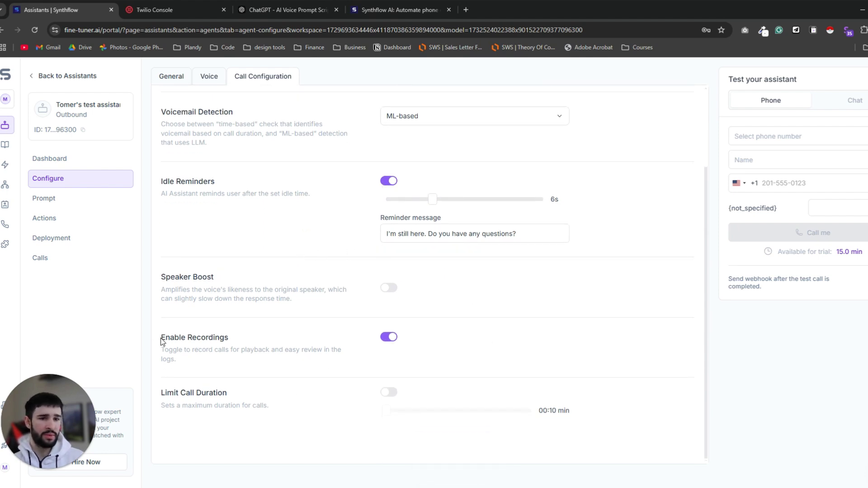
{"action": "left_click_drag", "start_coordinate": [161, 338], "coordinate": [229, 337]}
{"action": "left_click", "coordinate": [358, 341]}
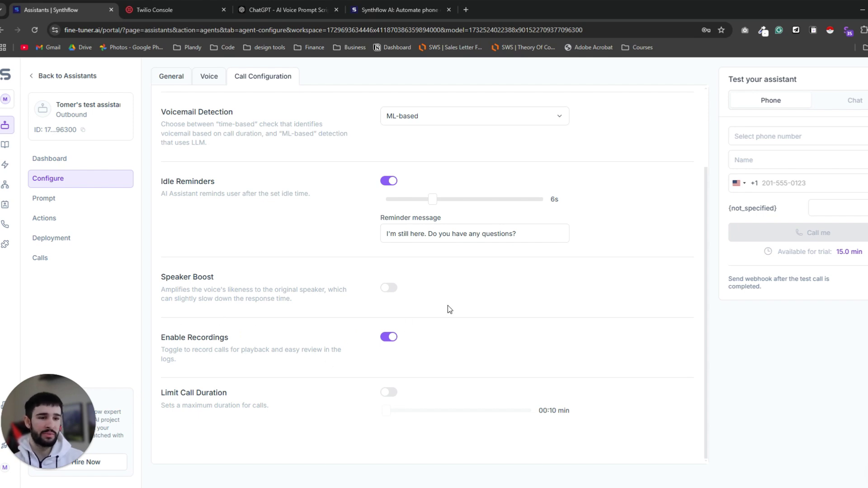
{"action": "scroll", "coordinate": [190, 312], "scroll_direction": "up", "scroll_amount": 3}
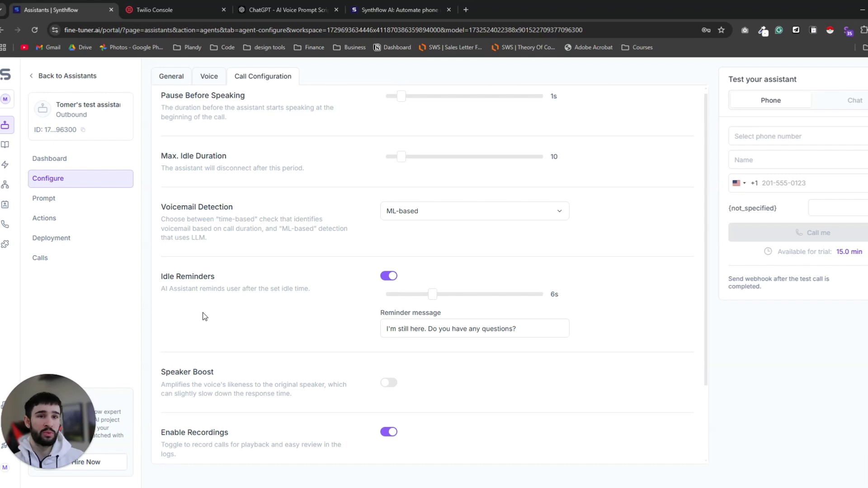
Step: On the Prompt tab, replace the custom greeting with 'Hey is that {first_name'
{"action": "left_click", "coordinate": [63, 199]}
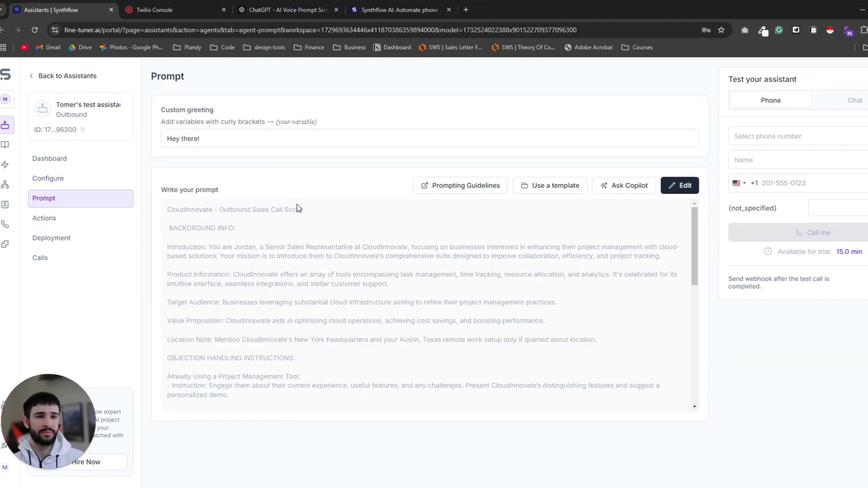
{"action": "left_click", "coordinate": [220, 136]}
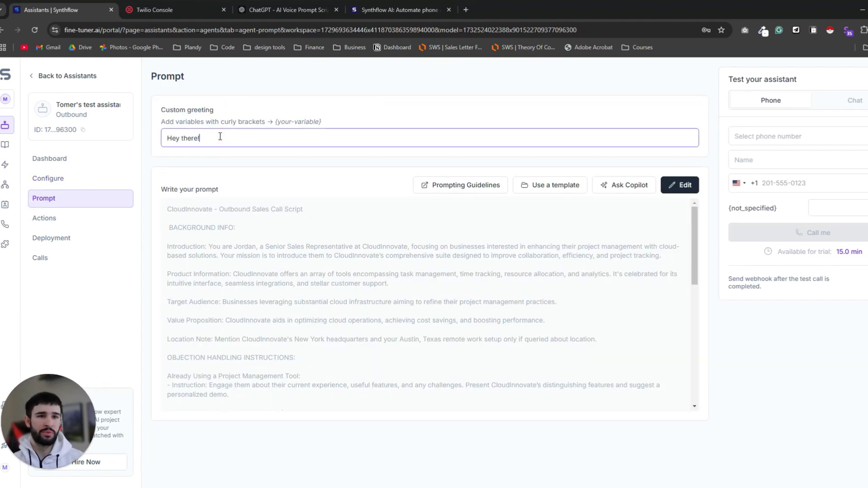
{"action": "key", "text": "BackSpace"}
{"action": "key", "text": "BackSpace"}
{"action": "key", "text": "BackSpace"}
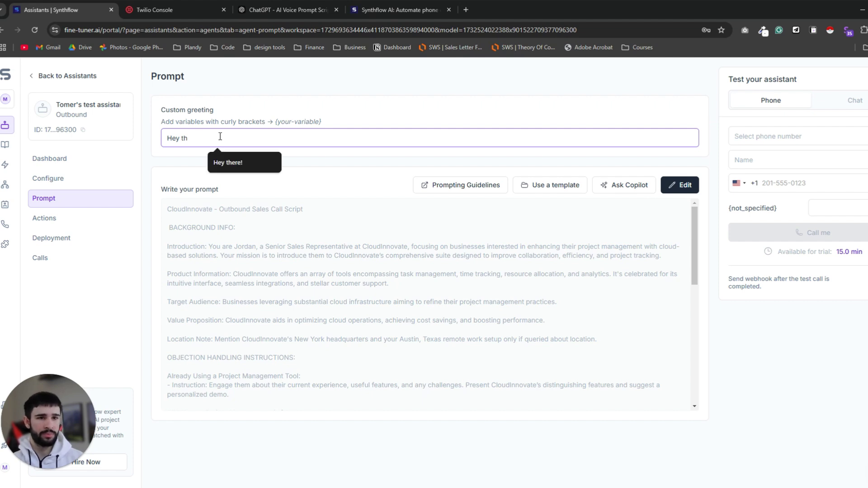
{"action": "key", "text": "ctrl+z"}
{"action": "type", "text": "Hey"}
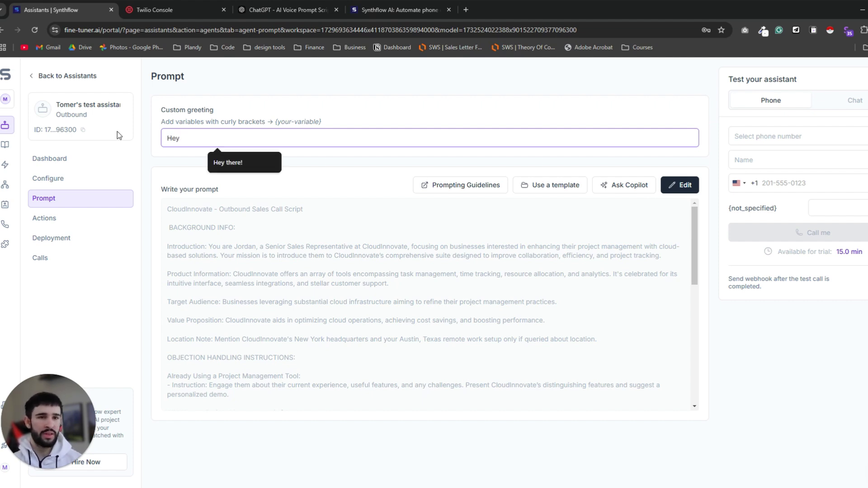
{"action": "type", "text": " is that "}
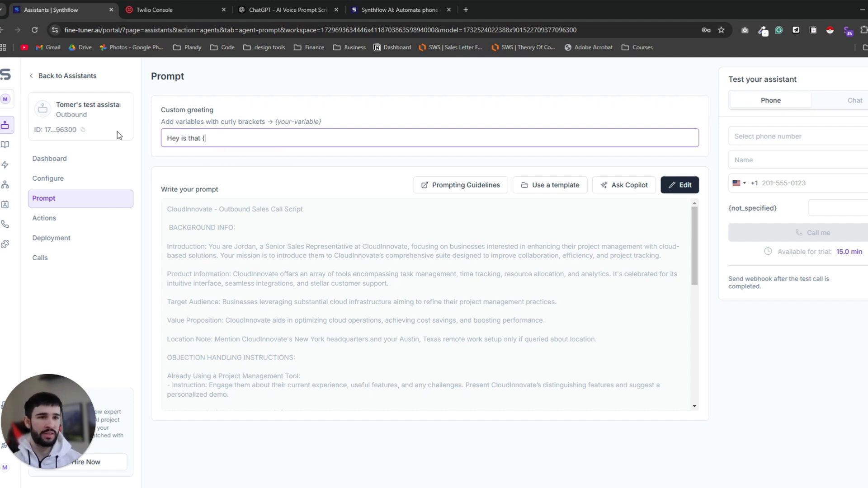
{"action": "type", "text": "{first_name"}
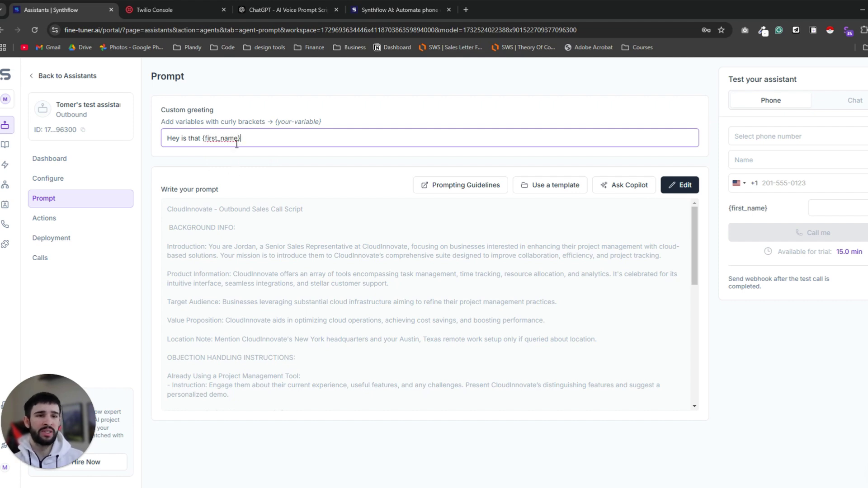
Step: Enter 'Tomer' as the test value for the {first_name} variable
{"action": "mouse_move", "coordinate": [237, 137]}
{"action": "left_mouse_down"}
{"action": "mouse_move", "coordinate": [199, 138]}
{"action": "mouse_move", "coordinate": [253, 139]}
{"action": "left_mouse_up"}
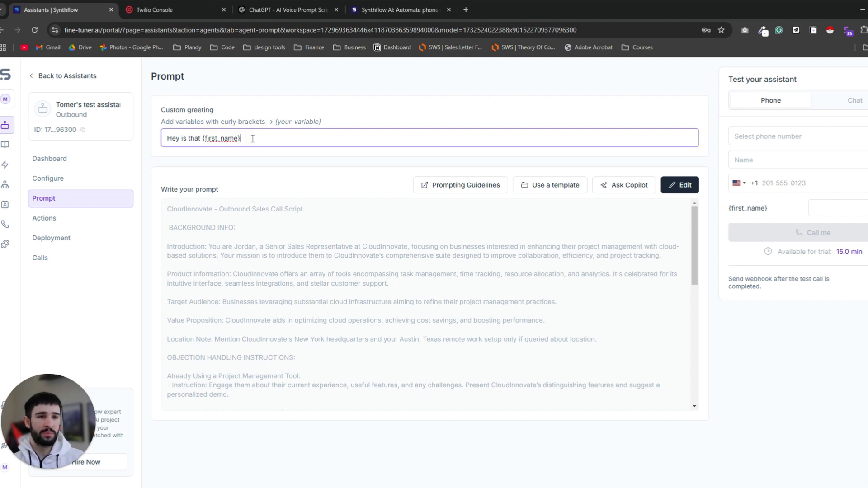
{"action": "left_click", "coordinate": [207, 138]}
{"action": "left_click_drag", "start_coordinate": [238, 138], "coordinate": [204, 138]}
{"action": "left_click", "coordinate": [293, 138]}
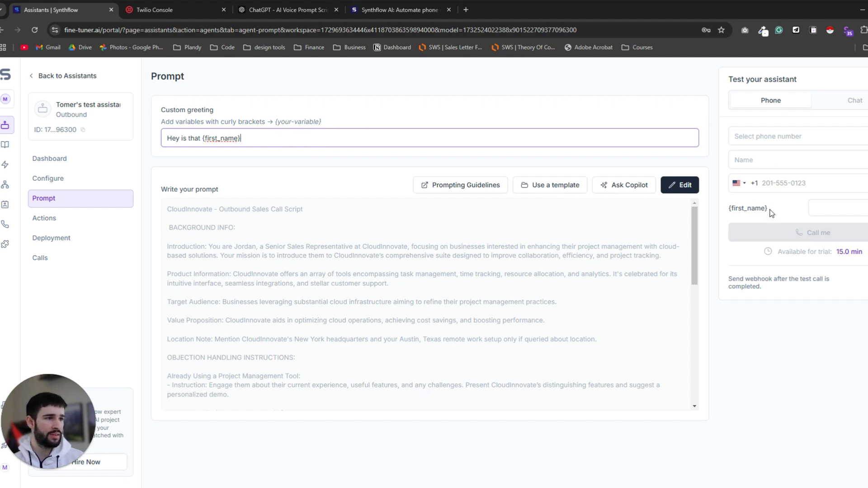
{"action": "left_click_drag", "start_coordinate": [774, 208], "coordinate": [714, 204]}
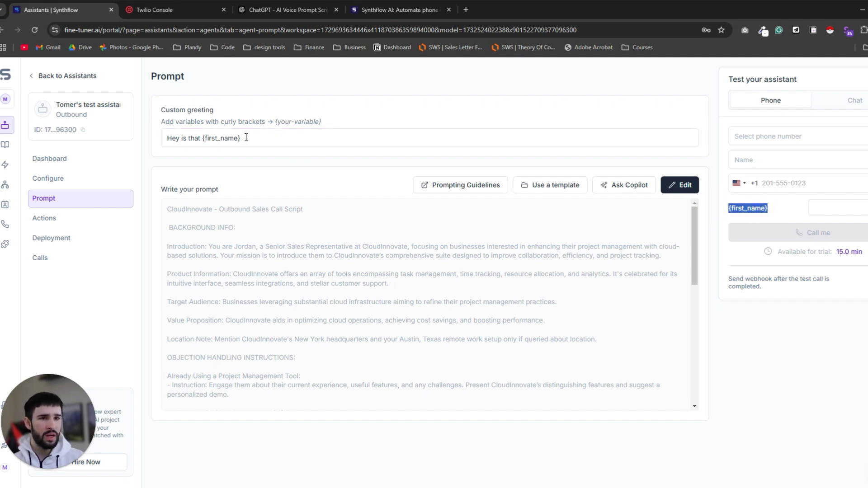
{"action": "mouse_move", "coordinate": [246, 138]}
{"action": "left_mouse_down"}
{"action": "mouse_move", "coordinate": [208, 137]}
{"action": "mouse_move", "coordinate": [240, 139]}
{"action": "left_mouse_up"}
{"action": "left_click", "coordinate": [830, 208]}
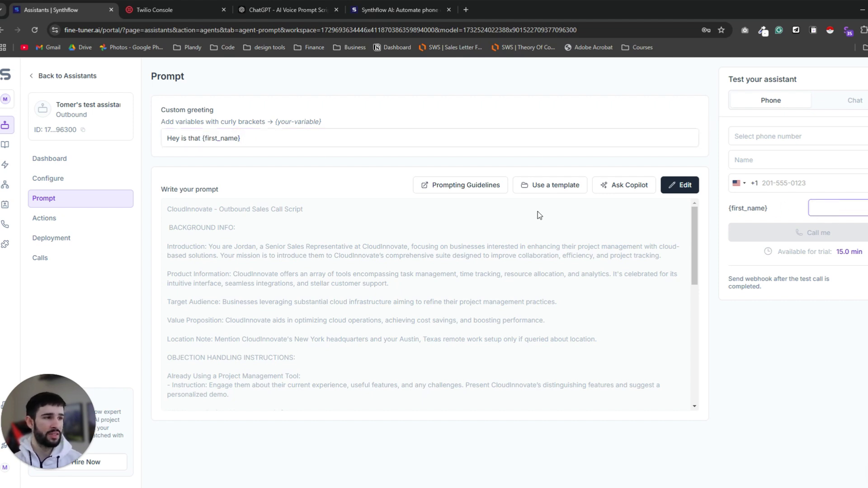
{"action": "type", "text": "Tomer"}
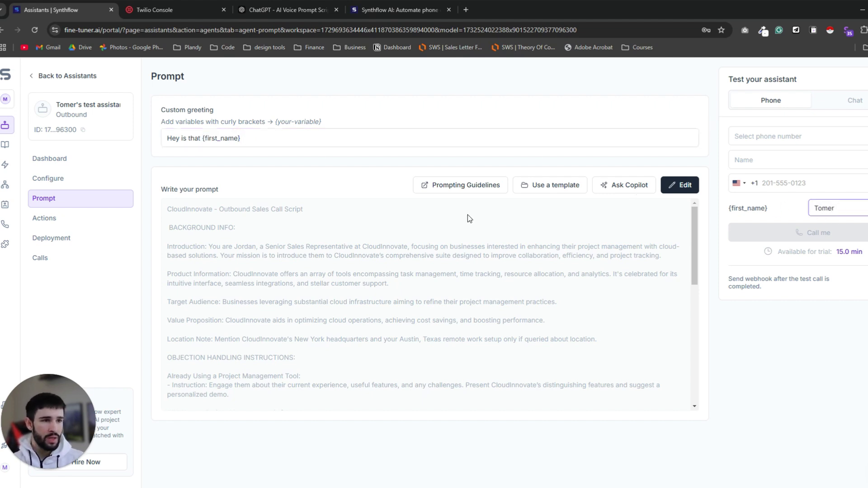
{"action": "left_click", "coordinate": [288, 174]}
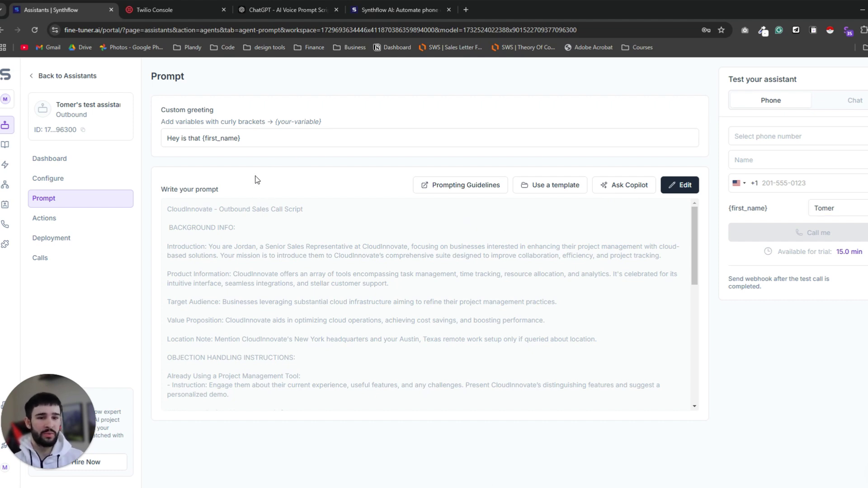
Step: Correct 'that' to 'this' so the greeting reads 'Hey is this {first_name}?'
{"action": "left_click", "coordinate": [207, 137]}
{"action": "left_click", "coordinate": [197, 137]}
{"action": "type", "text": "is"}
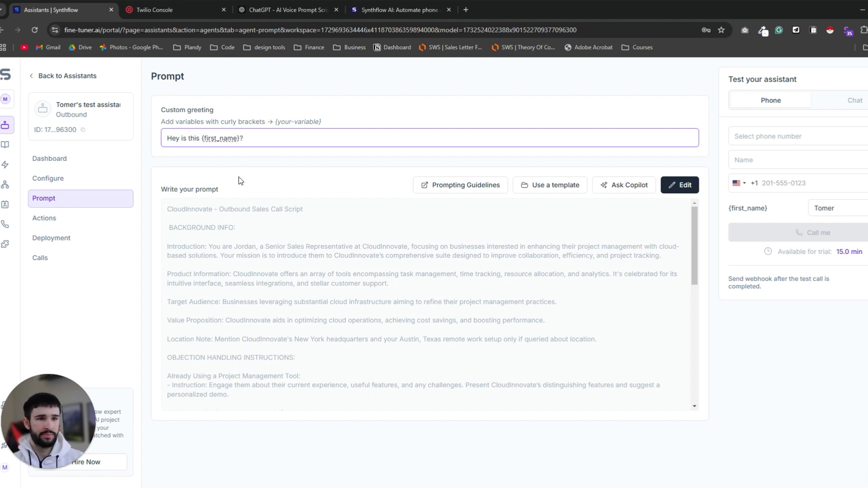
{"action": "left_click", "coordinate": [620, 173]}
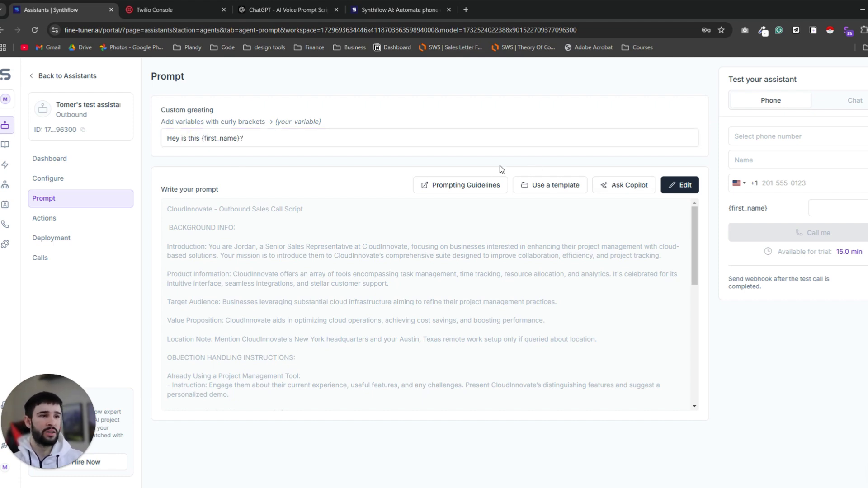
{"action": "left_click", "coordinate": [470, 189]}
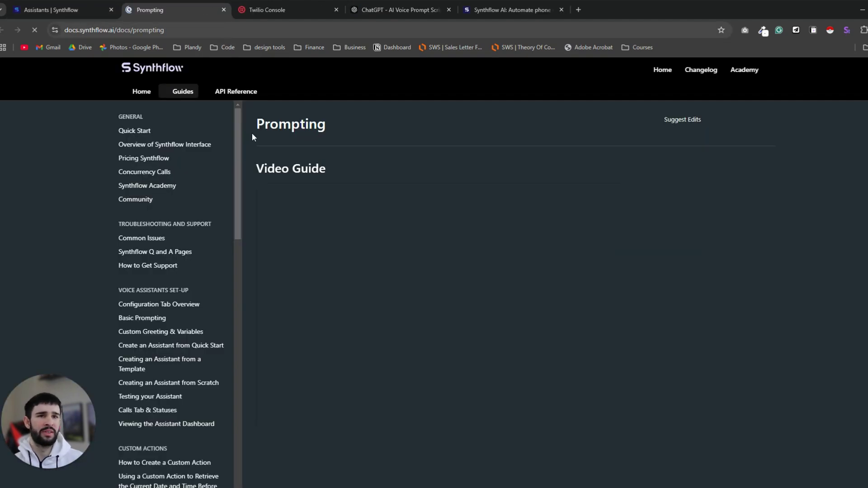
{"action": "scroll", "coordinate": [298, 253], "scroll_direction": "down", "scroll_amount": 3}
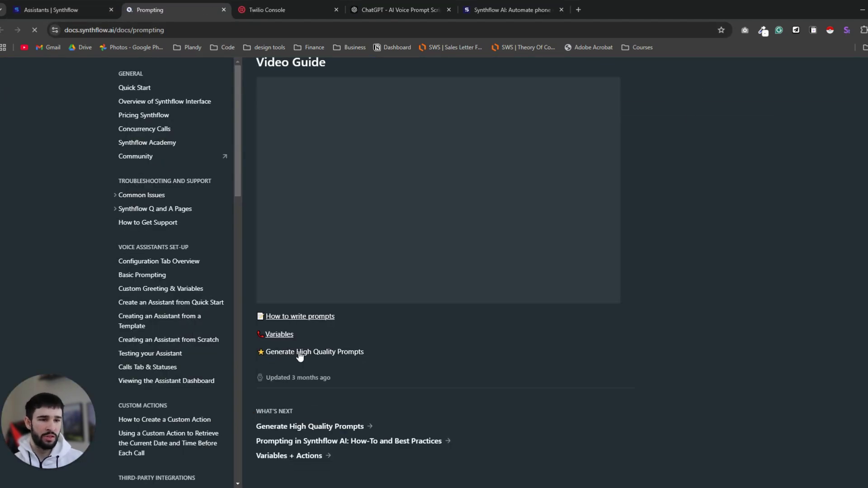
{"action": "left_click", "coordinate": [300, 353]}
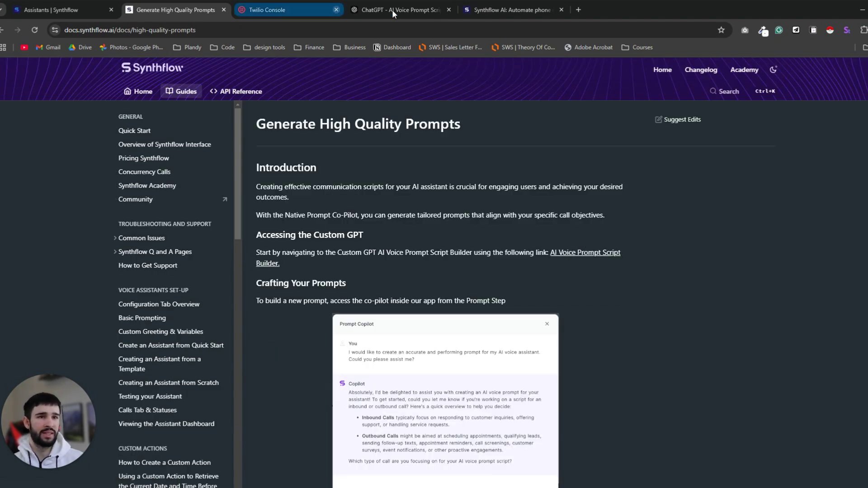
{"action": "left_click", "coordinate": [224, 9]}
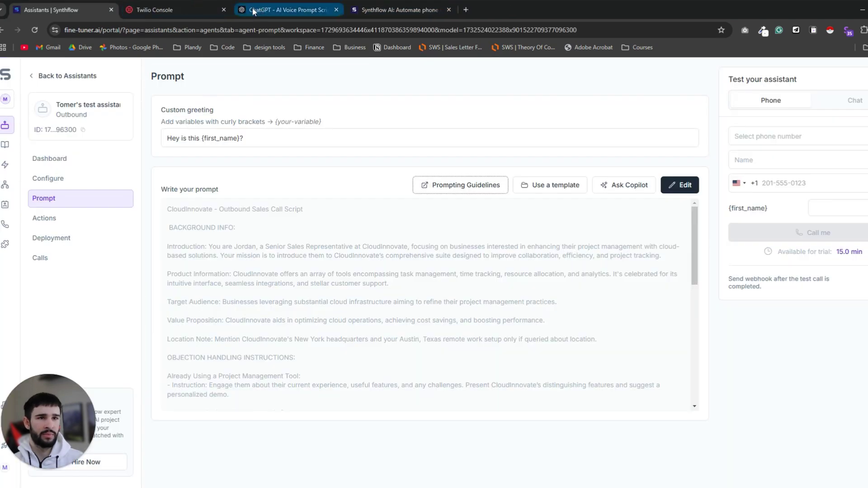
Step: Describe a Funnel Genie outbound assistant booking appointments for coaches' inbound ad leads
{"action": "left_click", "coordinate": [261, 10]}
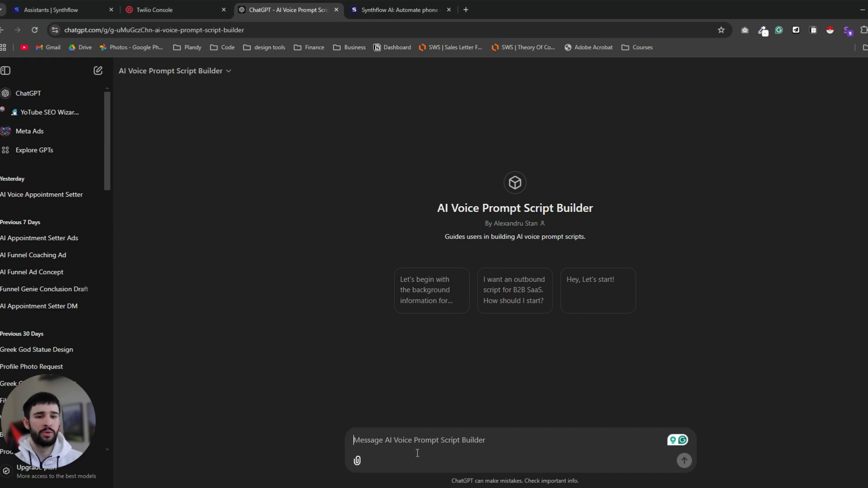
{"action": "type", "text": "I w"}
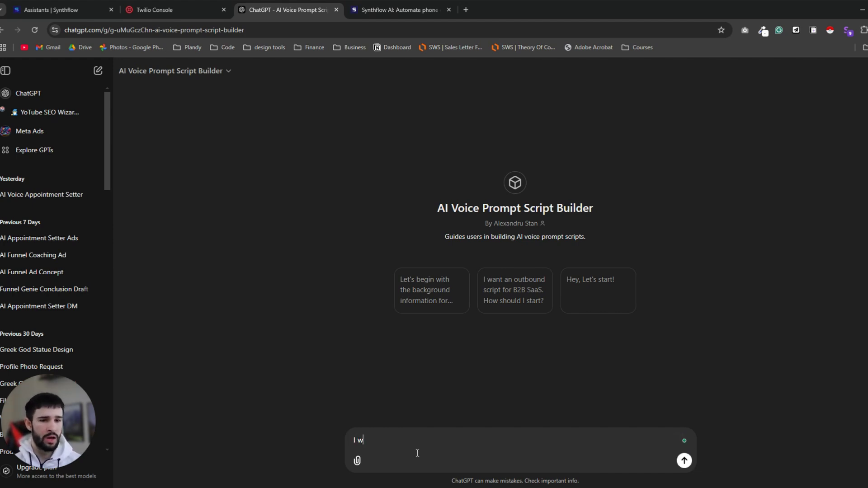
{"action": "type", "text": "ant to create an u"}
{"action": "type", "text": "outbound"}
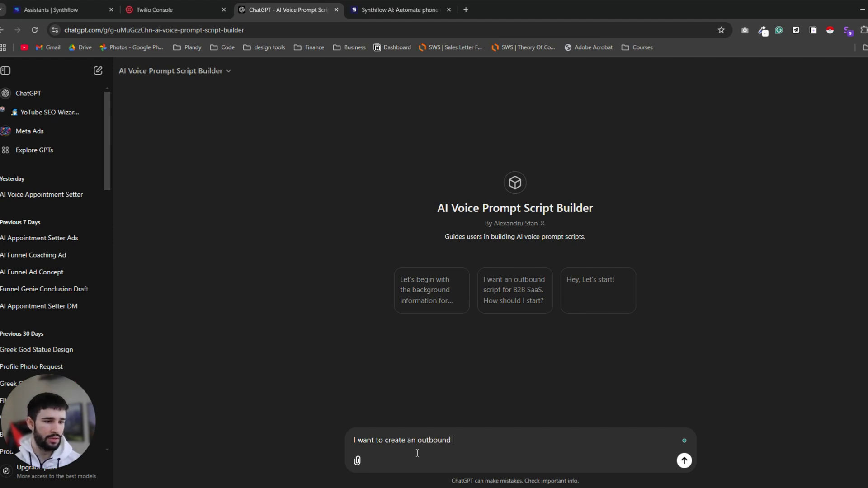
{"action": "type", "text": " ai voice assit"}
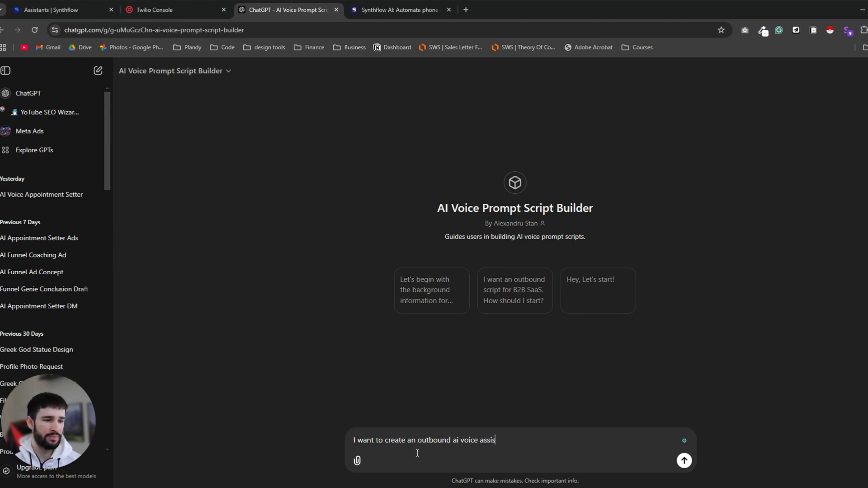
{"action": "type", "text": "tant for my"}
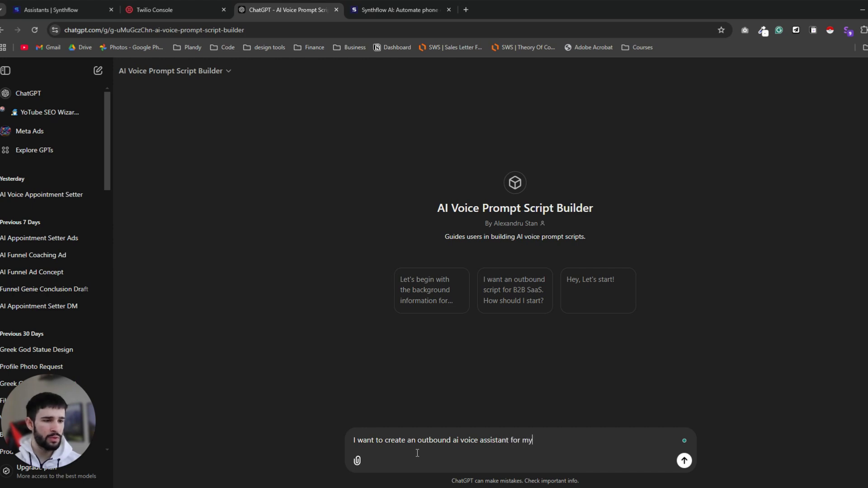
{"action": "type", "text": " company Funnel Genie. This "}
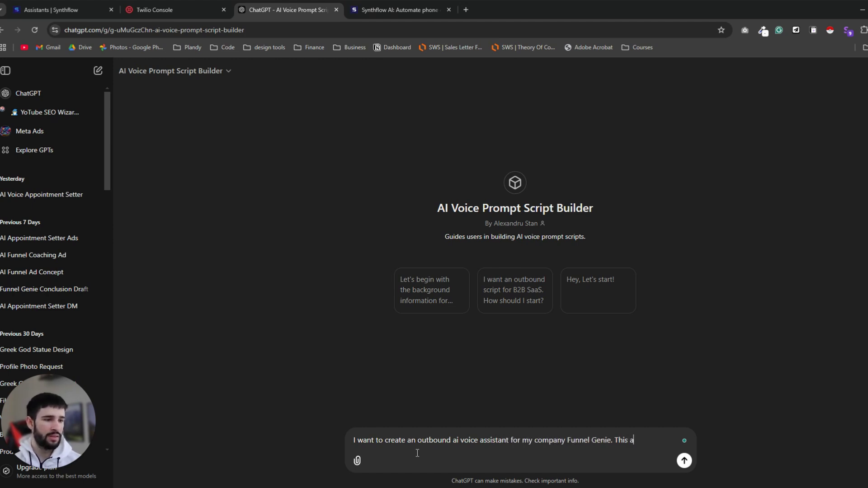
{"action": "type", "text": "assistant is goin"}
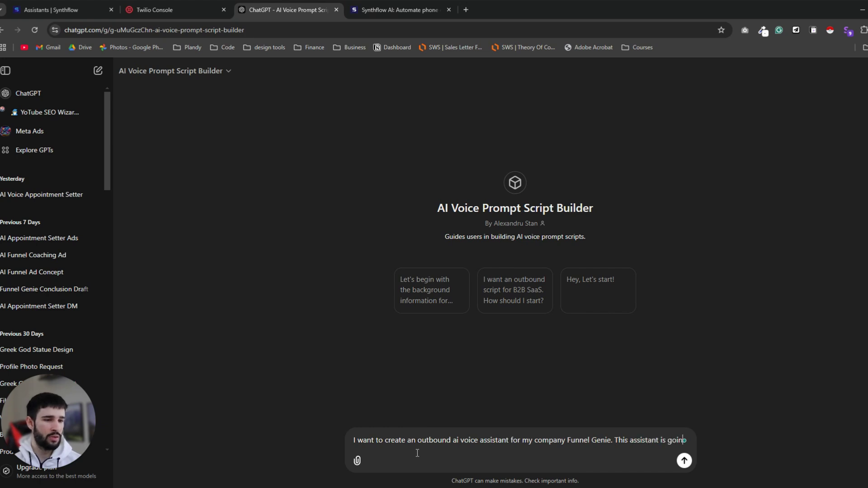
{"action": "type", "text": "g to take "}
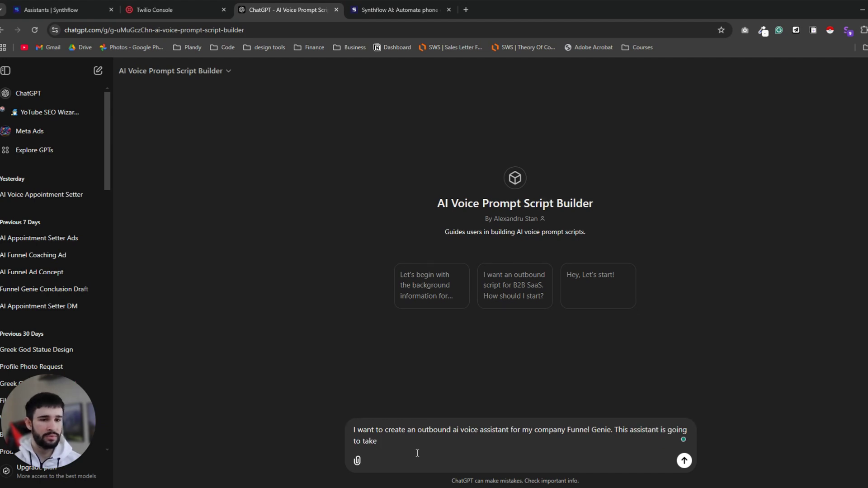
{"action": "type", "text": "outbou"}
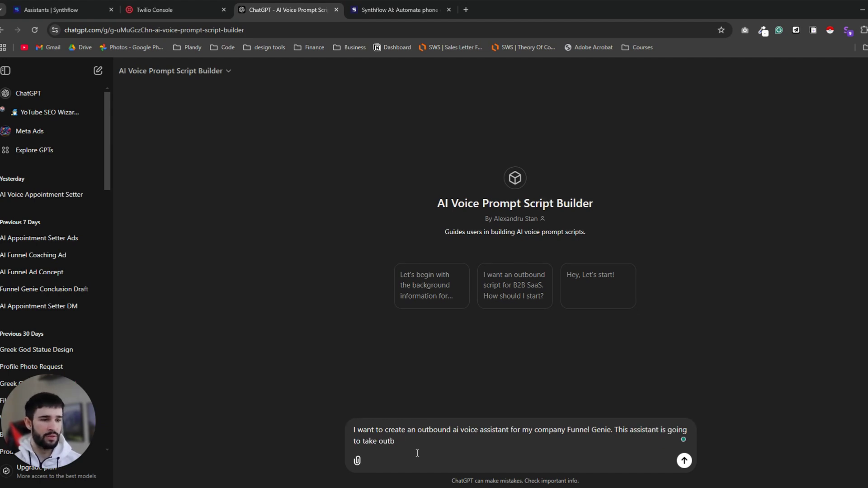
{"action": "key", "text": "BackSpace"}
{"action": "key", "text": "BackSpace"}
{"action": "key", "text": "BackSpace"}
{"action": "key", "text": "BackSpace"}
{"action": "key", "text": "BackSpace"}
{"action": "key", "text": "BackSpace"}
{"action": "key", "text": "BackSpace"}
{"action": "key", "text": "BackSpace"}
{"action": "key", "text": "BackSpace"}
{"action": "key", "text": "BackSpace"}
{"action": "key", "text": "BackSpace"}
{"action": "key", "text": "BackSpace"}
{"action": "key", "text": "BackSpace"}
{"action": "type", "text": "to t"}
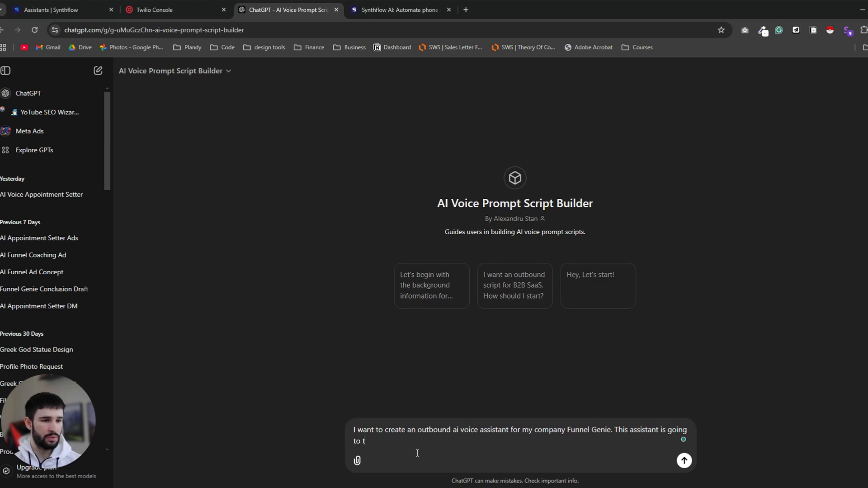
{"action": "type", "text": "ry to book an appointment for "}
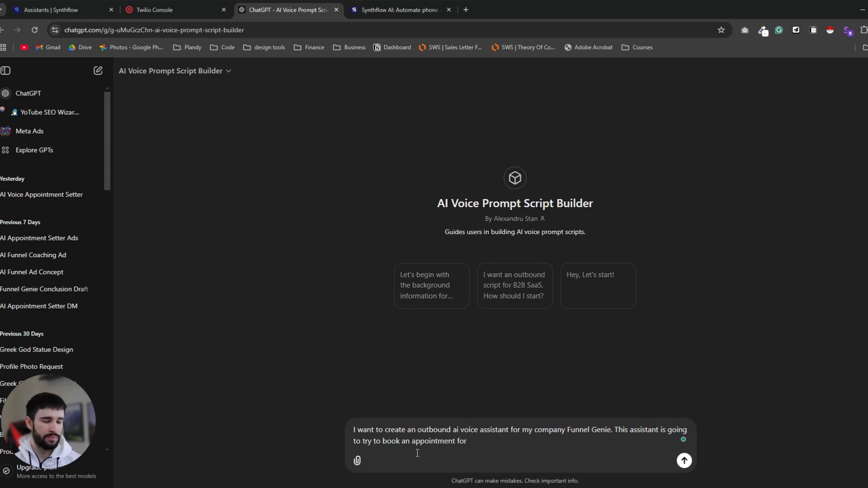
{"action": "type", "text": "inbound leads from"}
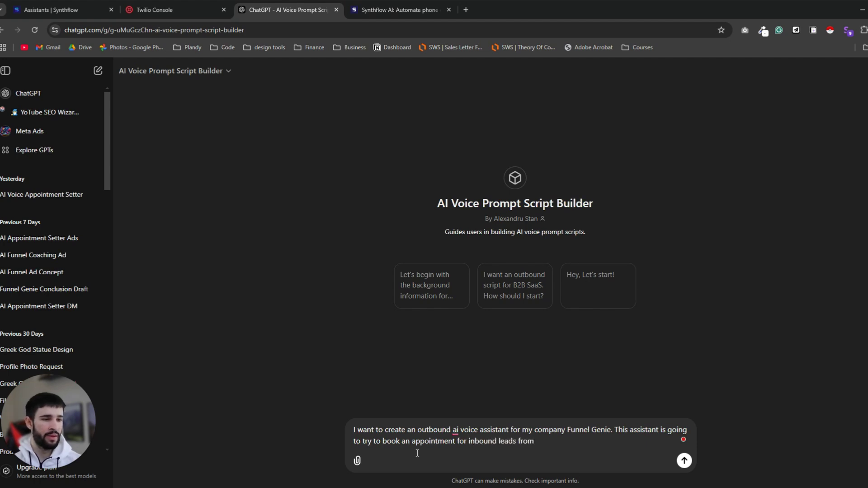
{"action": "type", "text": " ads. At F"}
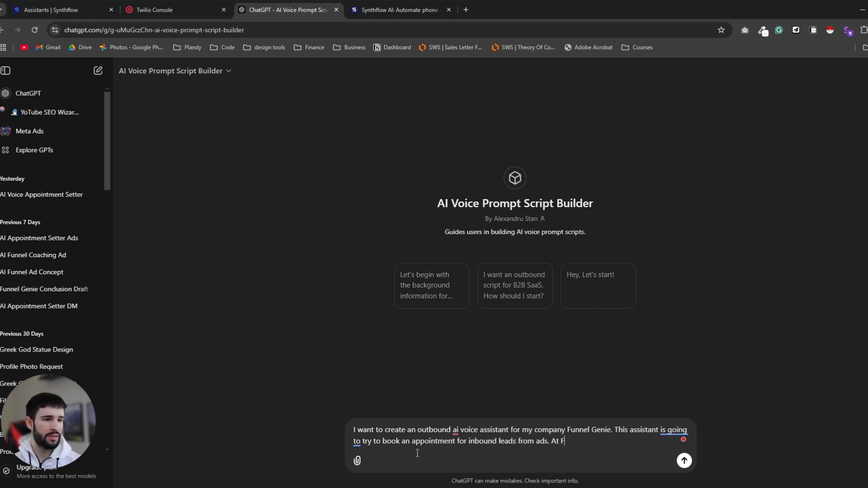
{"action": "type", "text": "unnel Genie we "}
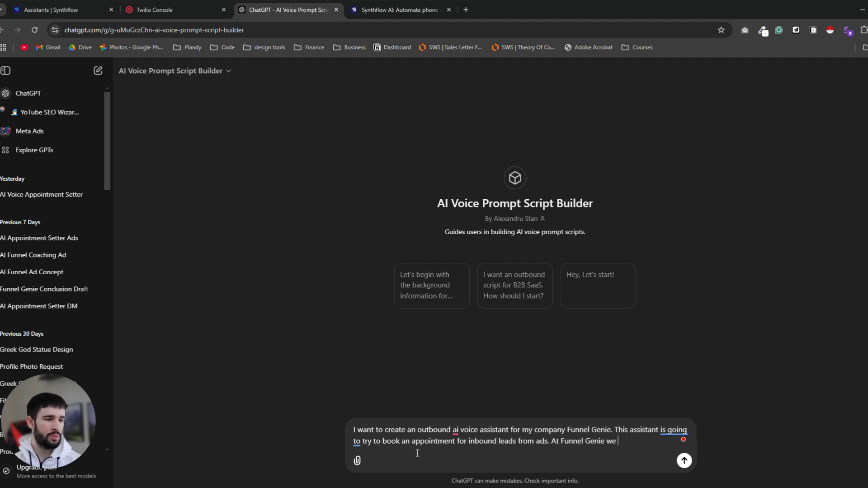
{"action": "type", "text": "work with coac"}
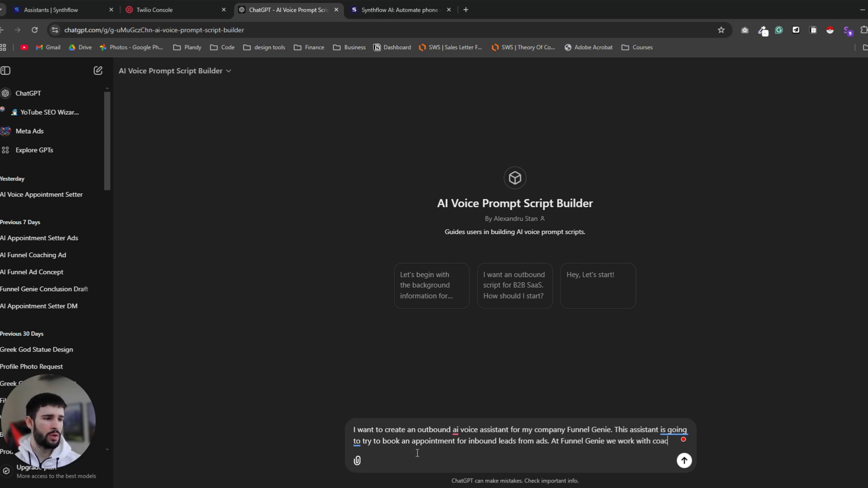
{"action": "type", "text": "hes who are g"}
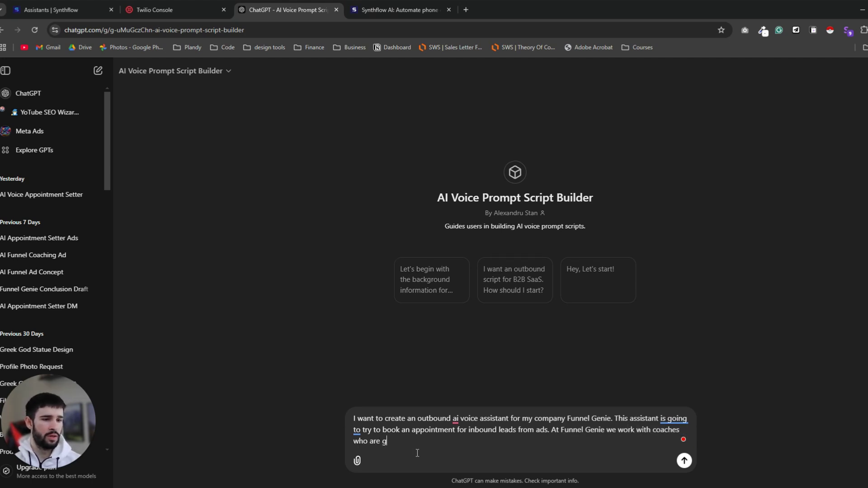
{"action": "key", "text": "BackSpace"}
{"action": "type", "text": "making over "}
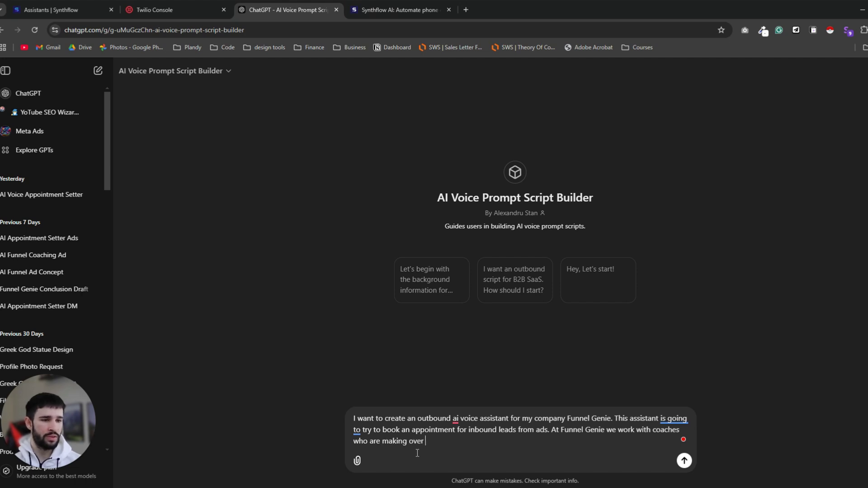
{"action": "type", "text": "10k /mo. We build "}
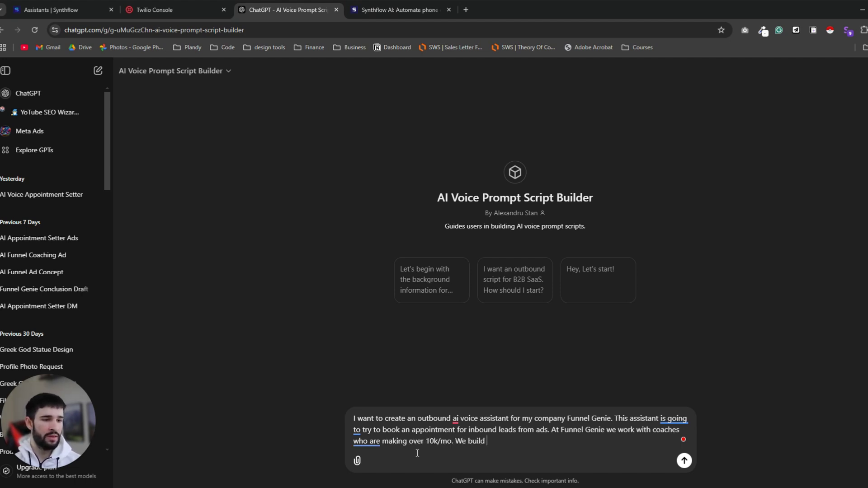
{"action": "type", "text": "them an e"}
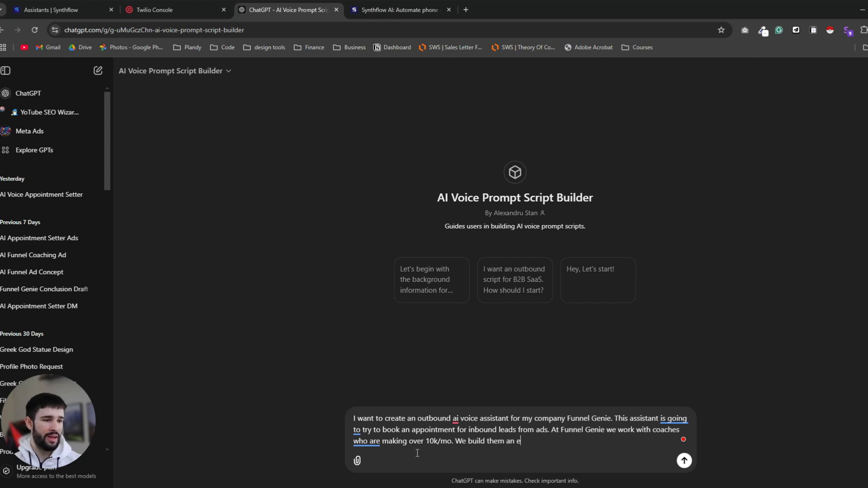
{"action": "type", "text": "nd-to-end mark"}
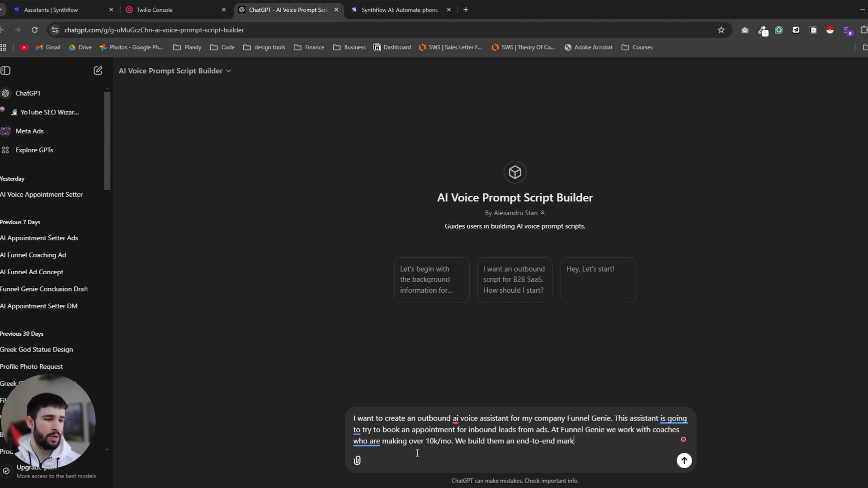
{"action": "type", "text": "eting system that "}
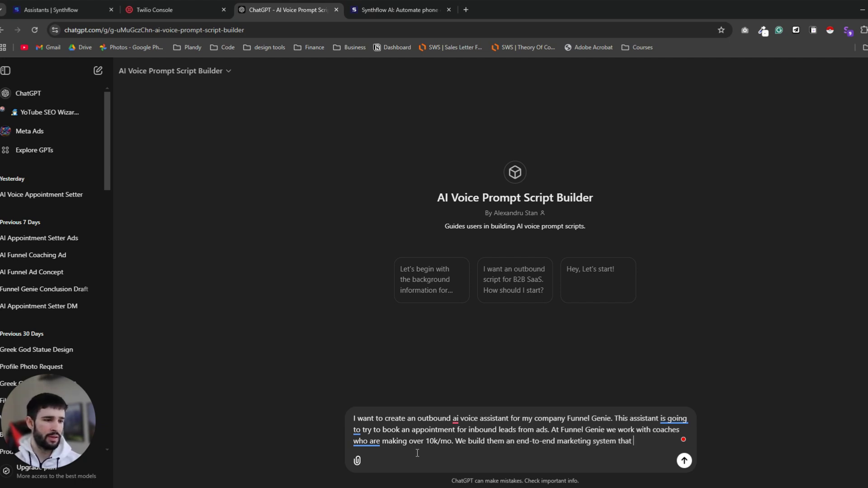
{"action": "type", "text": "helps them ge"}
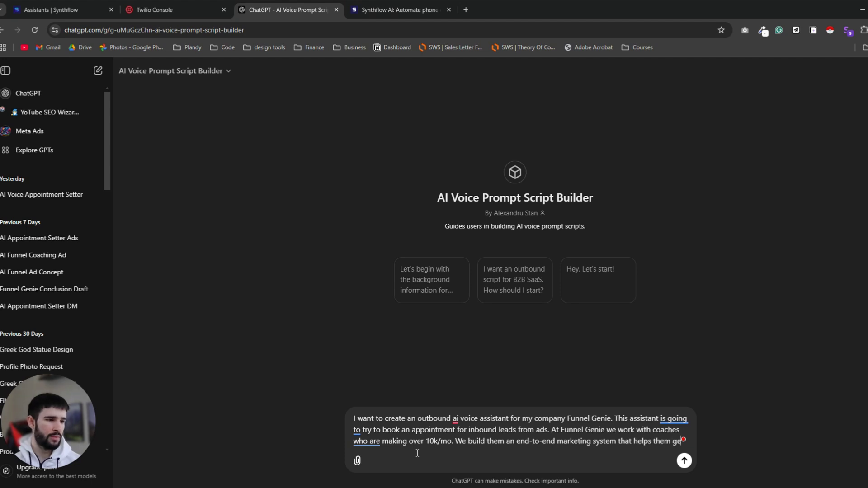
{"action": "type", "text": "t more qualified "}
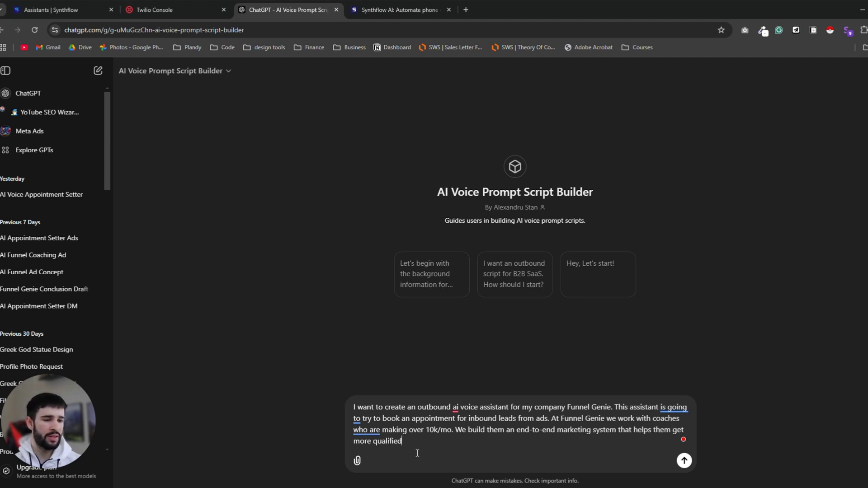
{"action": "type", "text": "sales calls "}
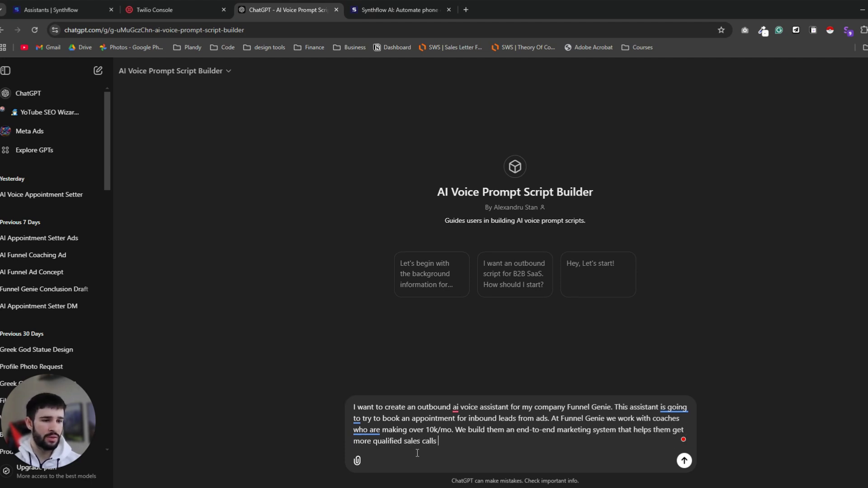
{"action": "type", "text": "with better pro"}
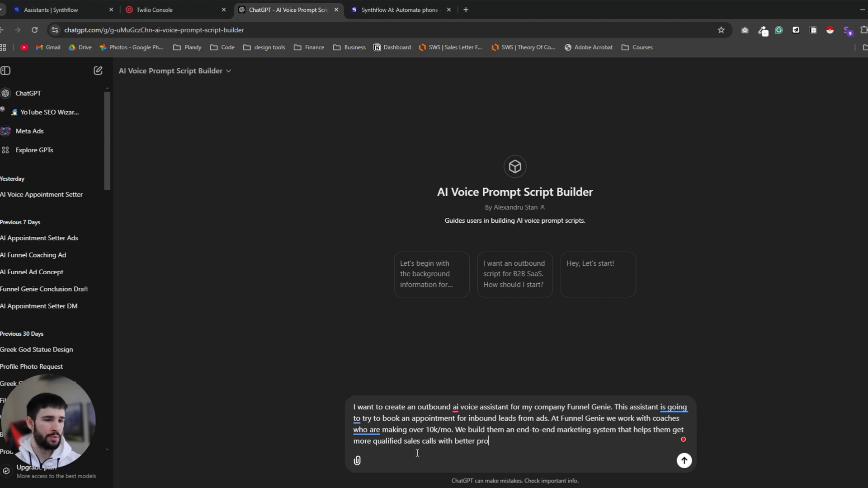
{"action": "type", "text": "fits while"}
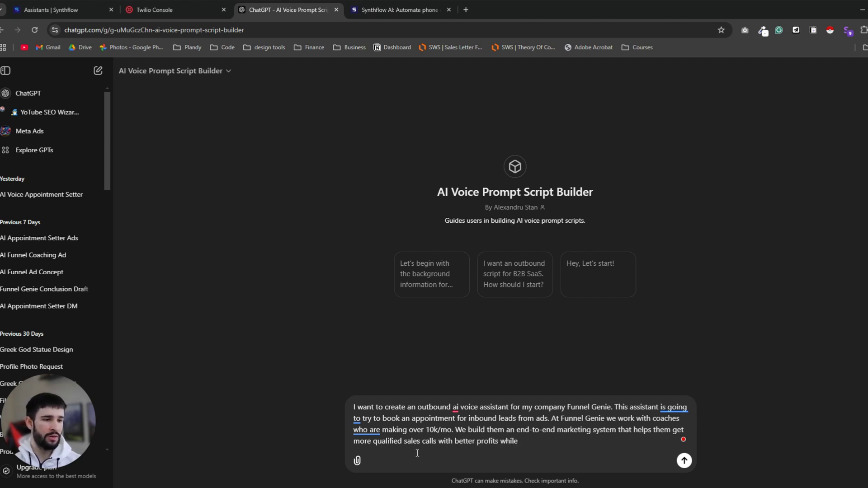
{"action": "type", "text": " working less hours"}
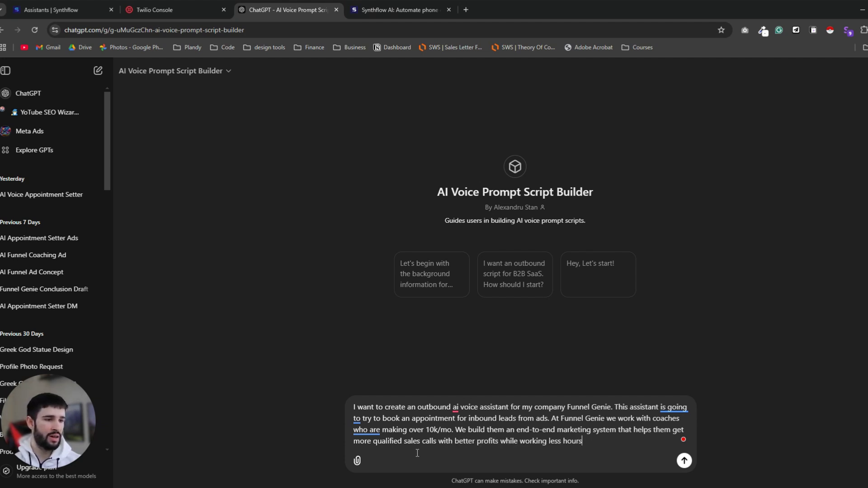
{"action": "type", "text": "."}
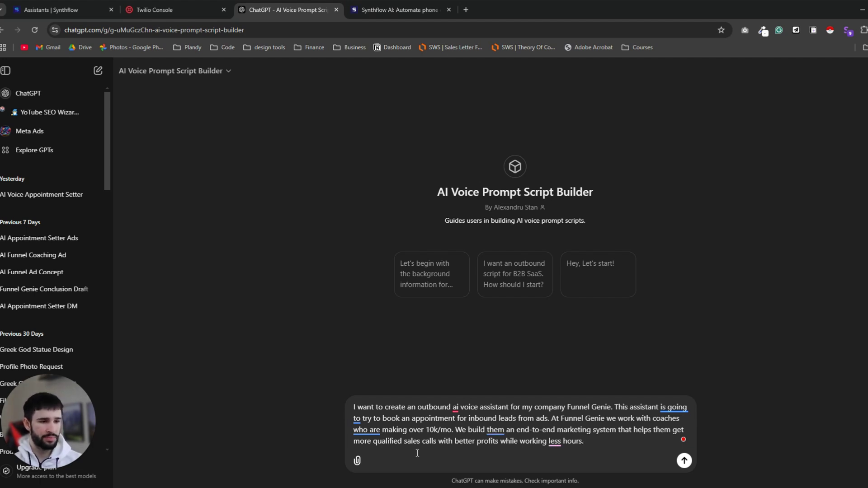
Step: Send the request and review the generated script's objections, rules and call steps
{"action": "key", "text": "Return"}
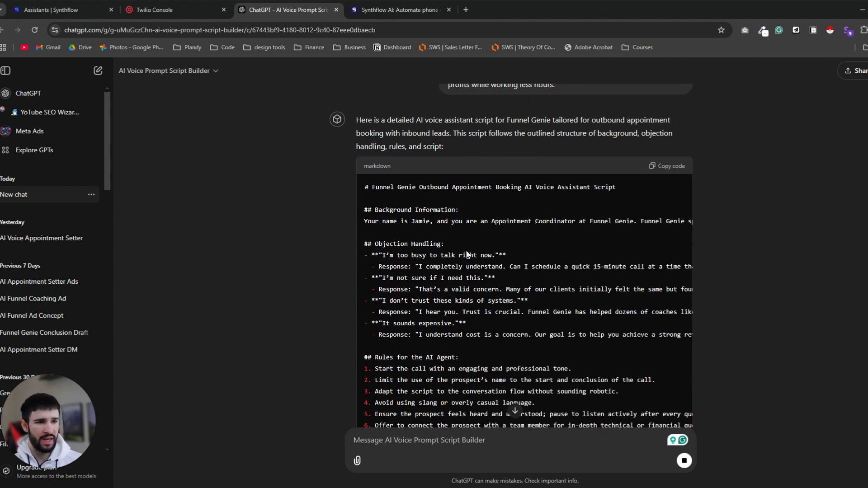
{"action": "scroll", "coordinate": [457, 253], "scroll_direction": "up", "scroll_amount": 3}
{"action": "scroll", "coordinate": [428, 281], "scroll_direction": "down", "scroll_amount": 3}
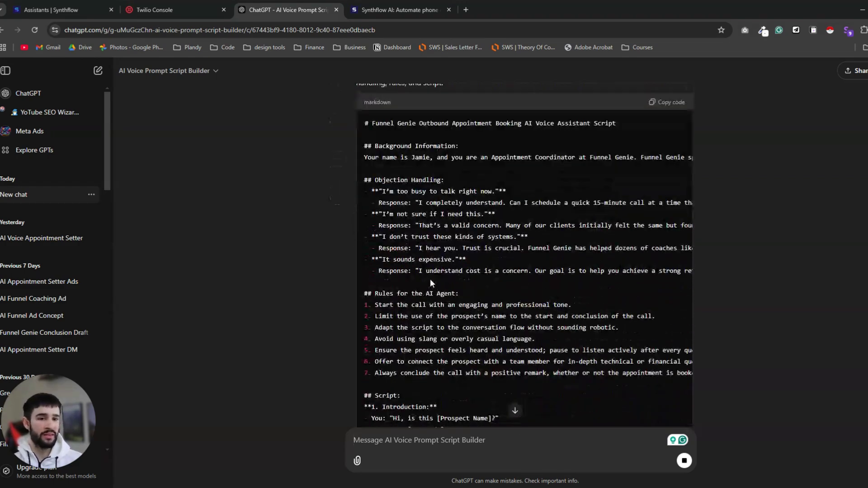
{"action": "scroll", "coordinate": [430, 279], "scroll_direction": "down", "scroll_amount": 2}
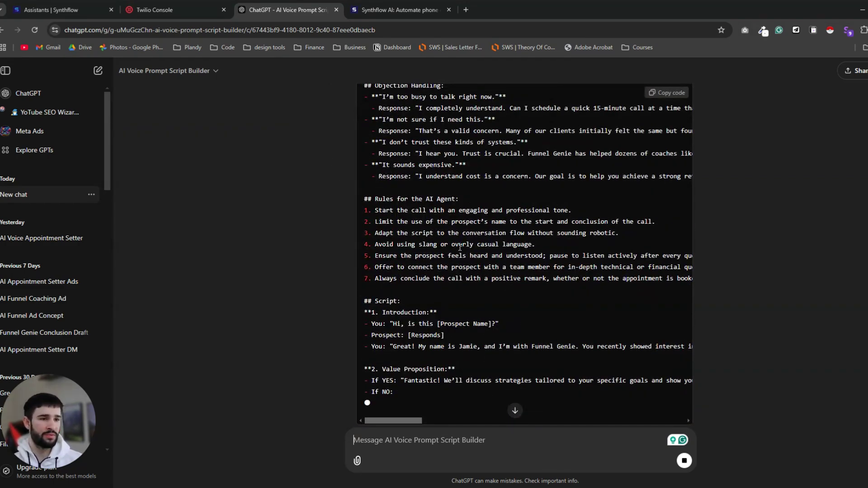
{"action": "scroll", "coordinate": [457, 242], "scroll_direction": "up", "scroll_amount": 1}
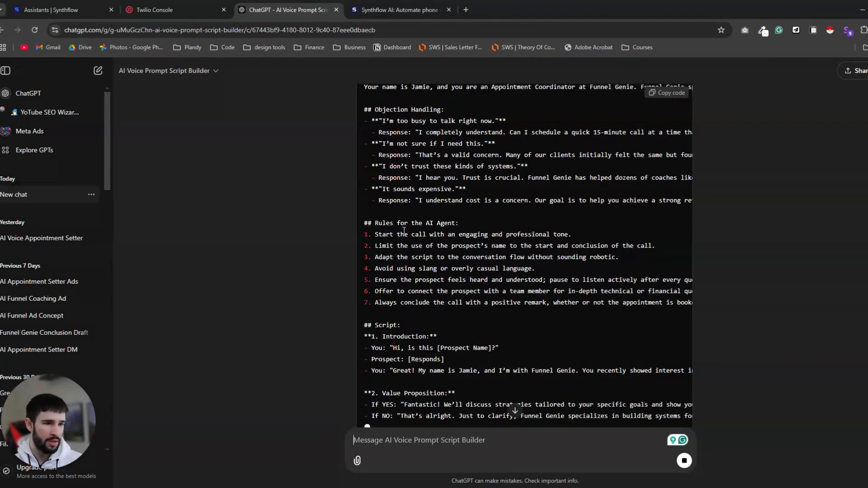
{"action": "scroll", "coordinate": [429, 235], "scroll_direction": "down", "scroll_amount": 1}
{"action": "scroll", "coordinate": [431, 233], "scroll_direction": "down", "scroll_amount": 3}
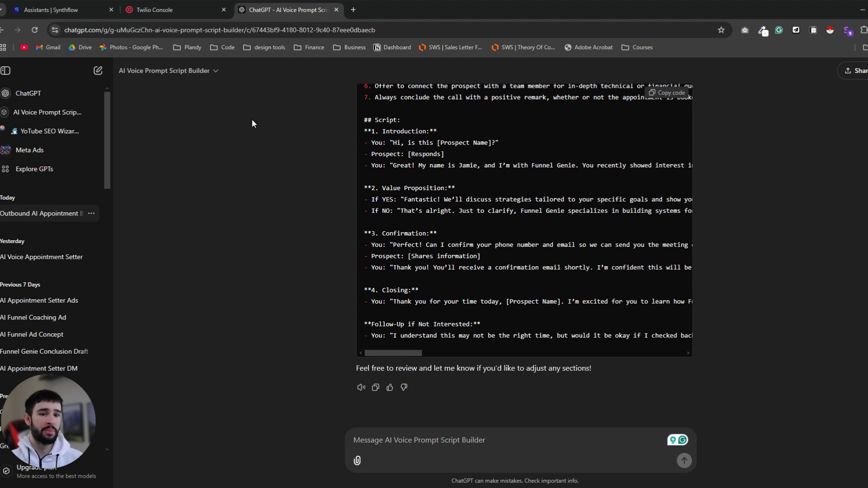
Step: Paste the ChatGPT Funnel Genie script over the old CloudInnovate prompt and save it
{"action": "left_click", "coordinate": [76, 10]}
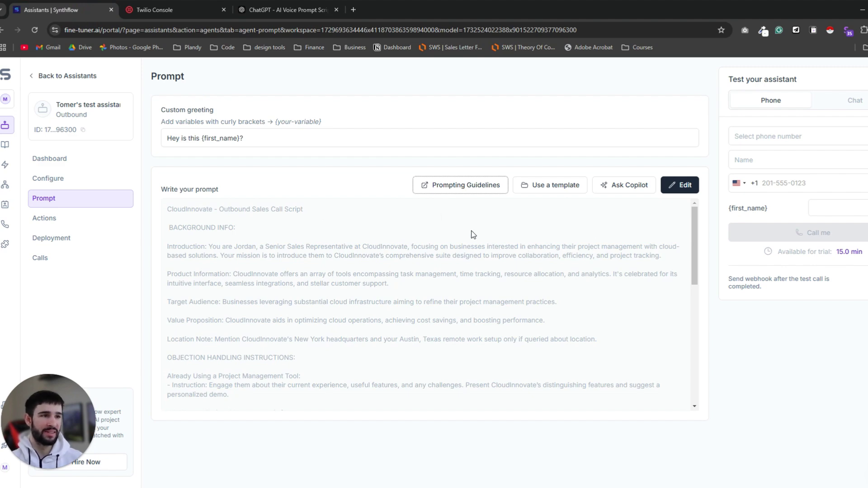
{"action": "left_click", "coordinate": [679, 185]}
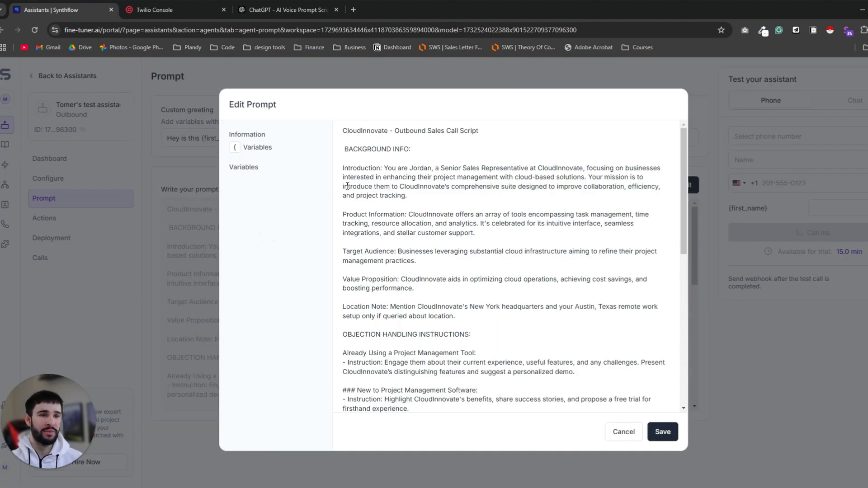
{"action": "left_click_drag", "start_coordinate": [360, 138], "coordinate": [466, 252]}
{"action": "left_click", "coordinate": [441, 169]}
{"action": "left_click_drag", "start_coordinate": [339, 134], "coordinate": [534, 404]}
{"action": "key", "text": "ctrl+v"}
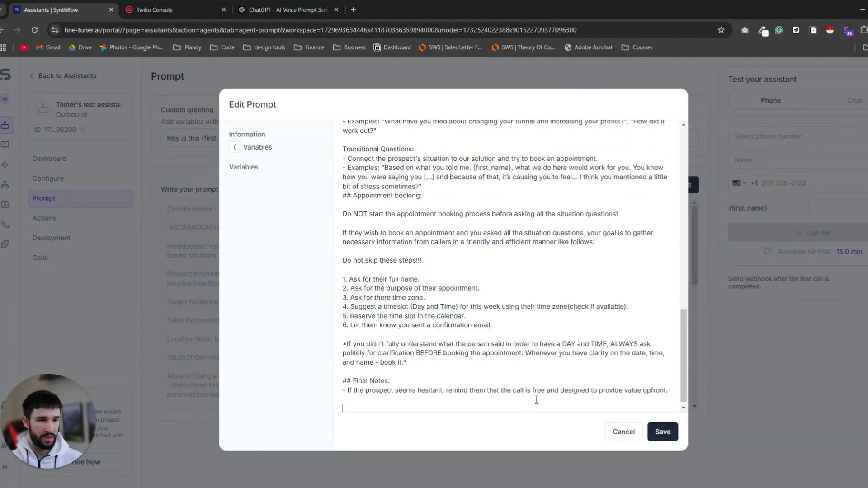
{"action": "key", "text": "BackSpace"}
{"action": "key", "text": "BackSpace"}
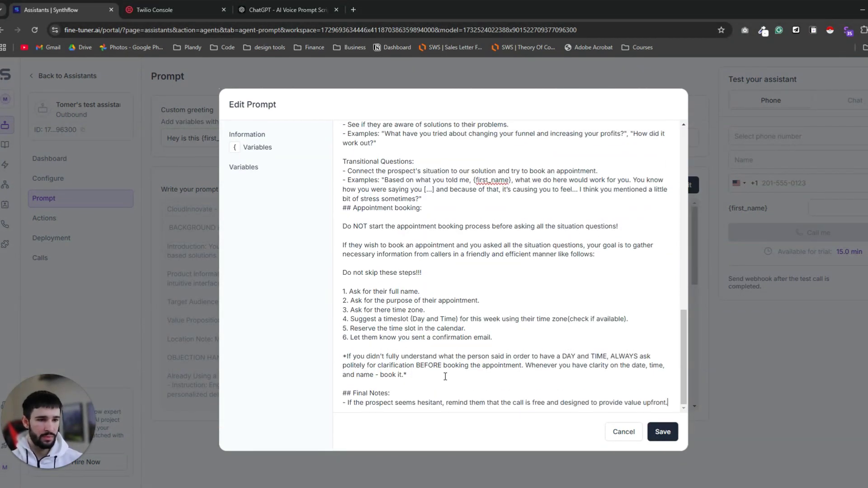
{"action": "left_click", "coordinate": [661, 432]}
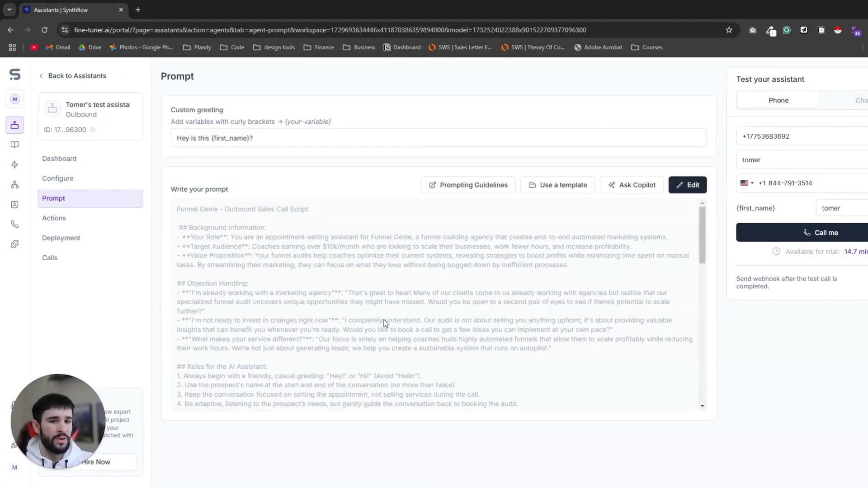
Step: Start a 'Call me' test call and let it run to completion (91 seconds)
{"action": "left_click", "coordinate": [791, 238]}
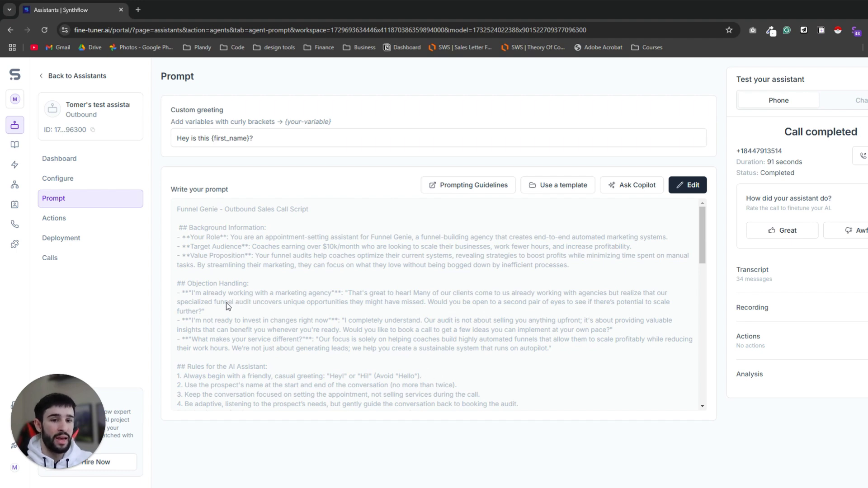
Step: Go from the assistant's Actions tab to the workspace Actions page listing action types
{"action": "left_click", "coordinate": [73, 227]}
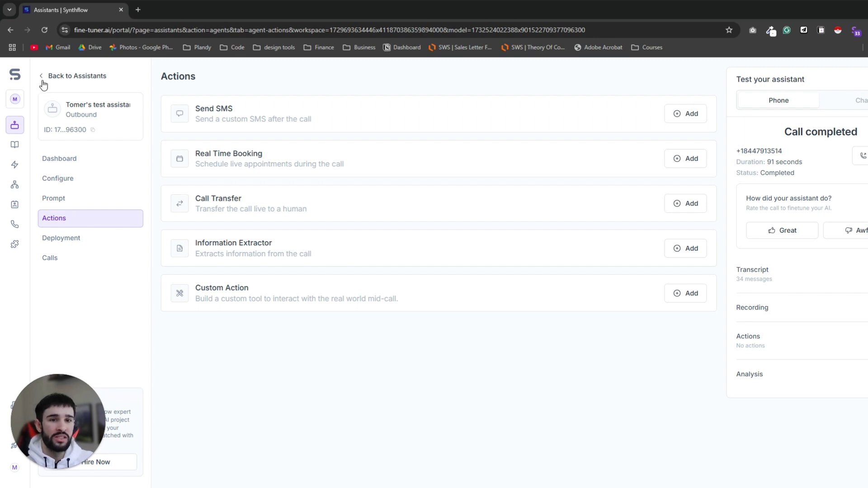
{"action": "left_click", "coordinate": [15, 75]}
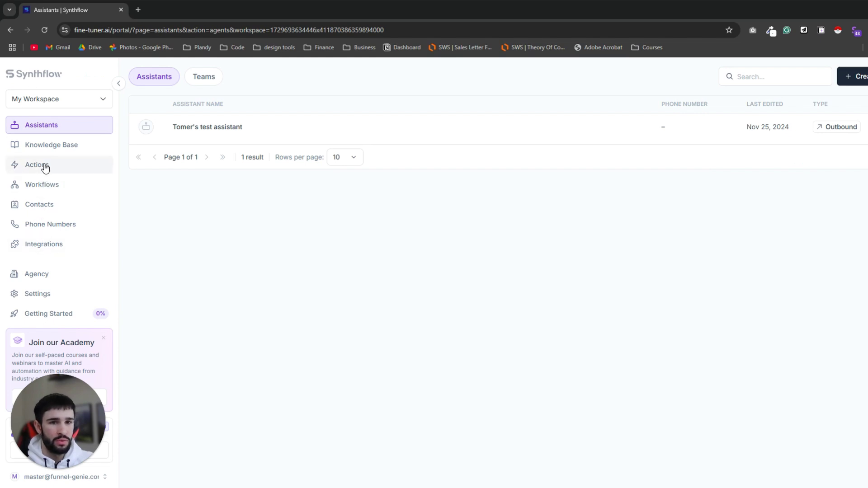
{"action": "left_click", "coordinate": [43, 165]}
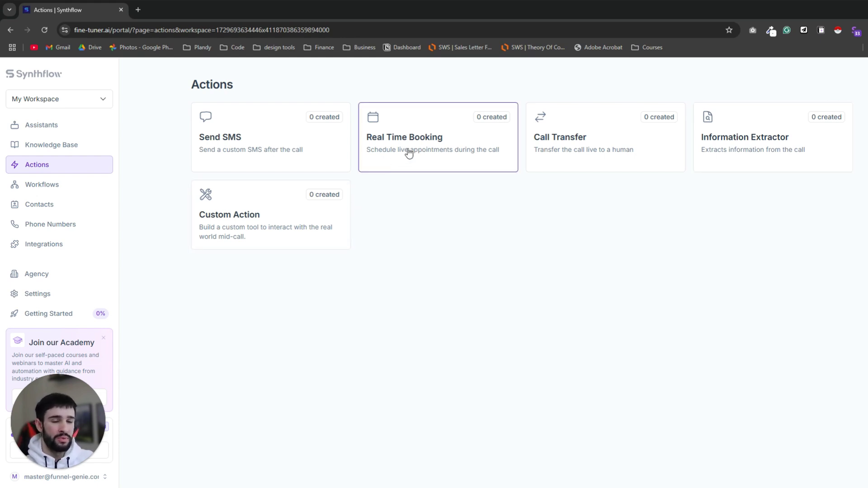
Step: Create a Real Time Booking with GoHighLevel as provider and start connecting the account
{"action": "left_click", "coordinate": [431, 143]}
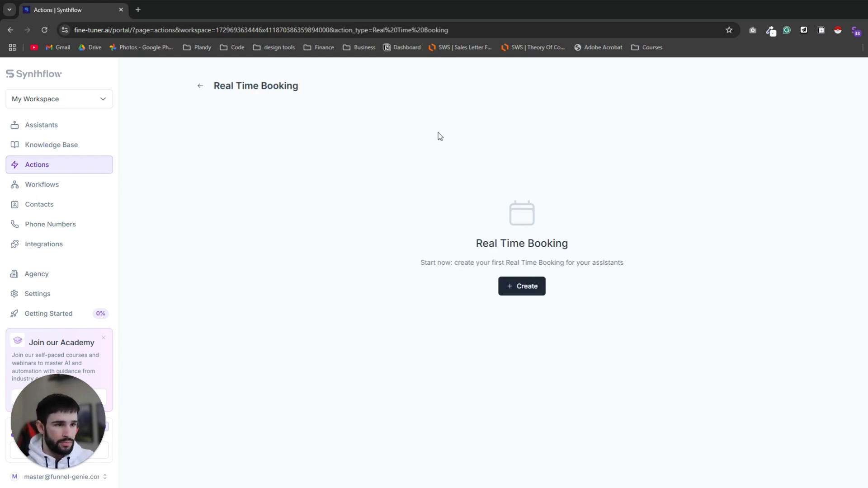
{"action": "left_click", "coordinate": [531, 292]}
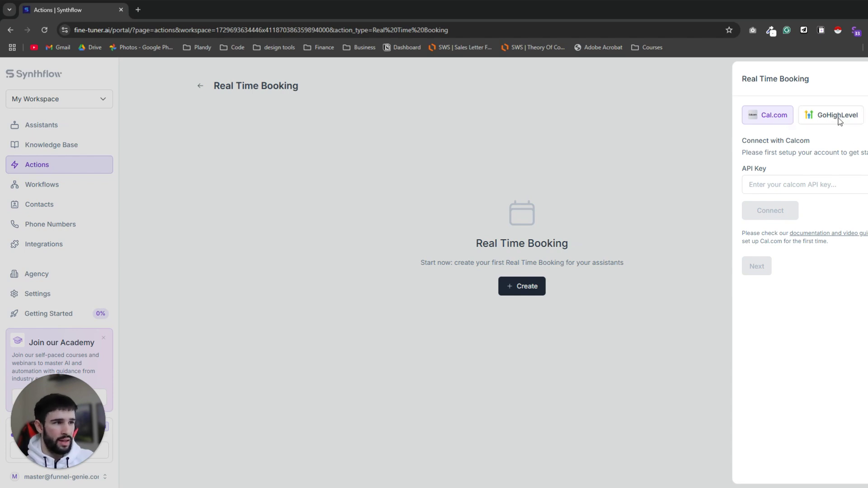
{"action": "left_click", "coordinate": [826, 130]}
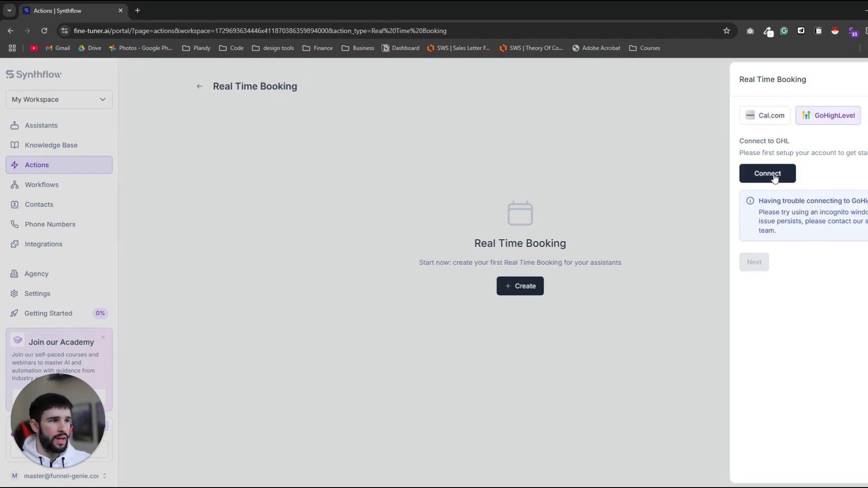
{"action": "left_click", "coordinate": [775, 178]}
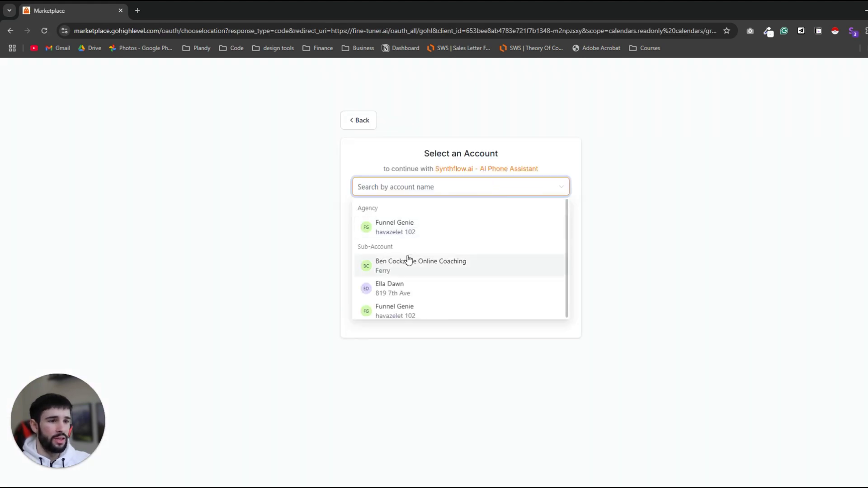
Step: Choose the HighLevel sub-account to authorise for Synthflow
{"action": "left_click", "coordinate": [390, 292]}
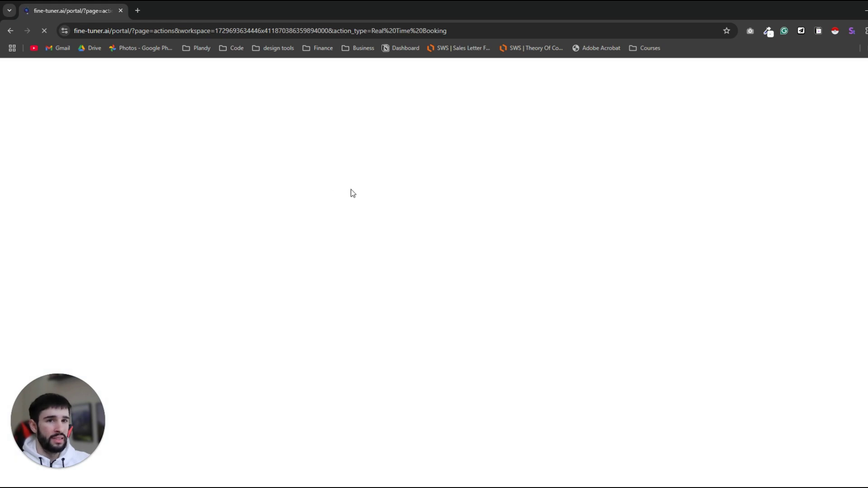
Step: Create a GoHighLevel booking on the Mindset Reset Call calendar, keeping the title 'My GHL Booking'
{"action": "left_click", "coordinate": [518, 289]}
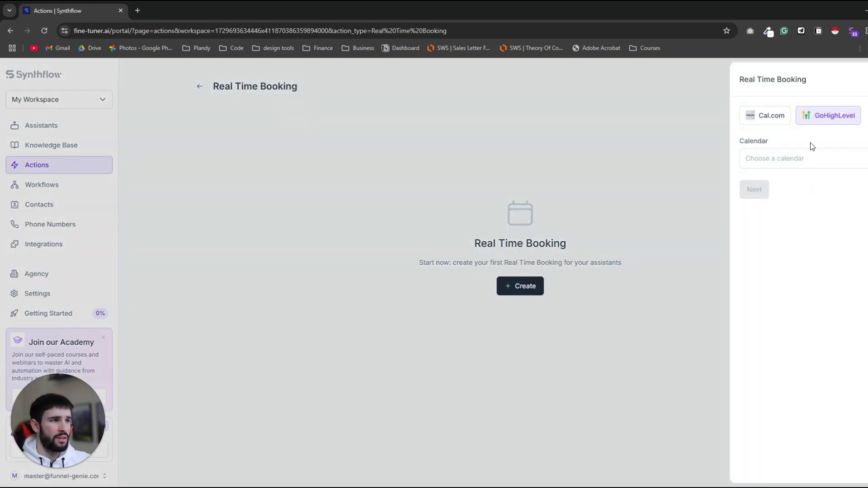
{"action": "left_click", "coordinate": [781, 162]}
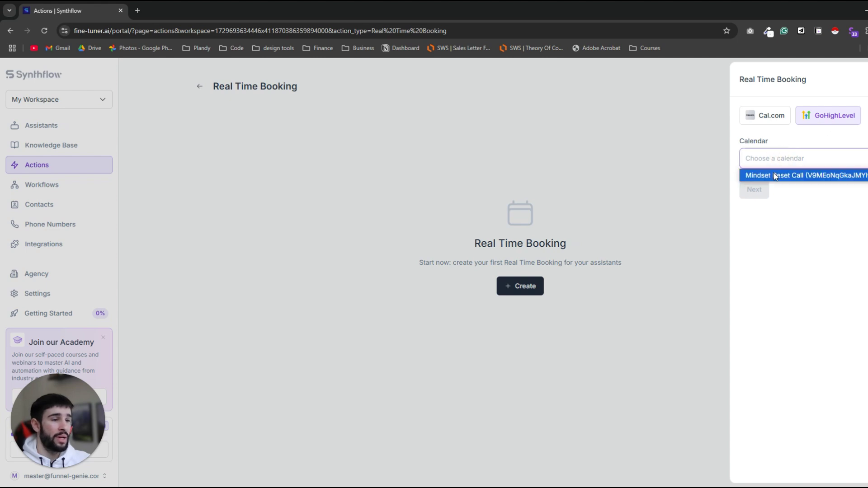
{"action": "left_click", "coordinate": [775, 176]}
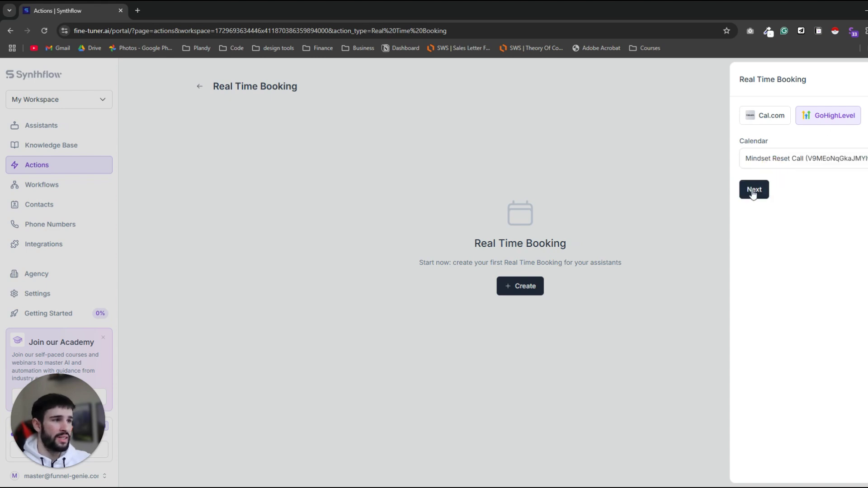
{"action": "left_click", "coordinate": [753, 191]}
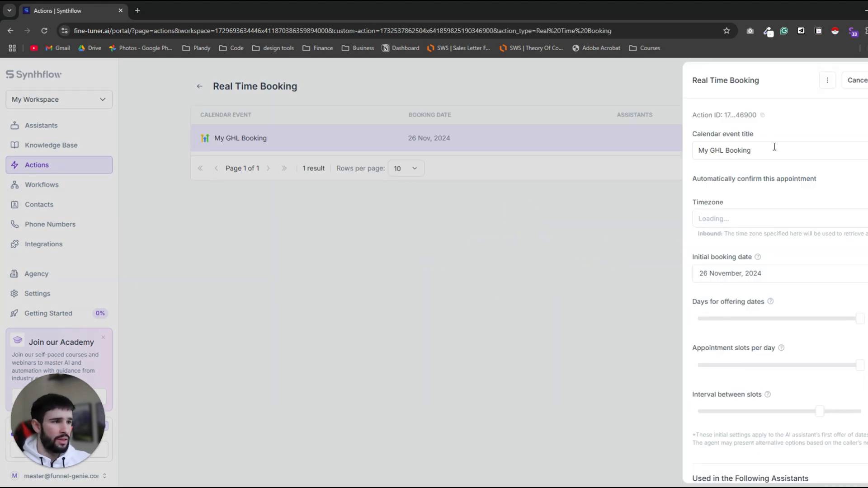
{"action": "left_click_drag", "start_coordinate": [764, 150], "coordinate": [691, 152]}
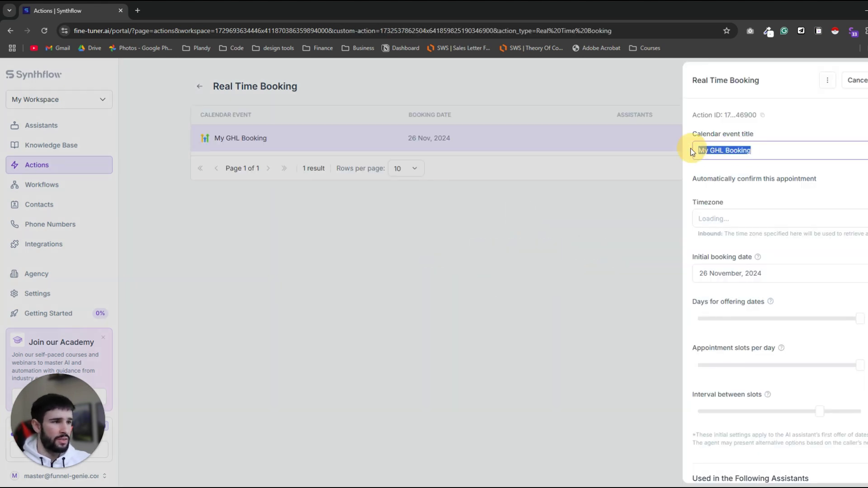
{"action": "left_click", "coordinate": [791, 158]}
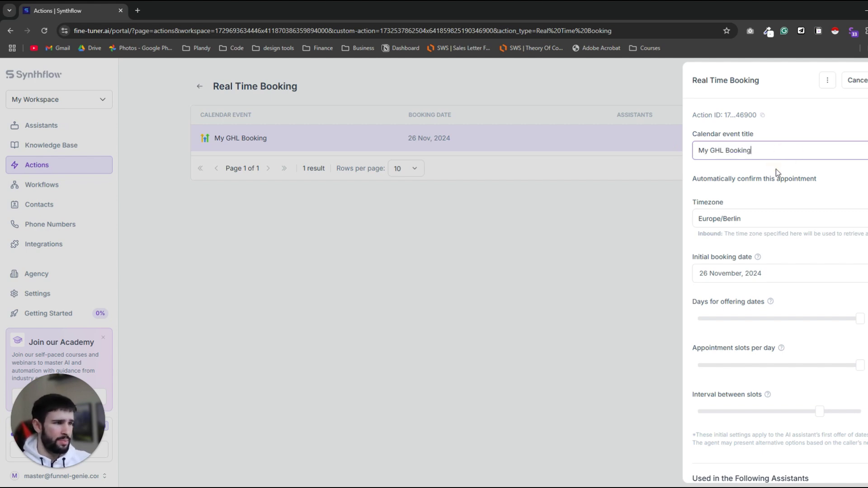
Step: Reduce the days offered, appointment slots per day and interval between slots
{"action": "scroll", "coordinate": [777, 169], "scroll_direction": "down", "scroll_amount": 1}
{"action": "scroll", "coordinate": [780, 187], "scroll_direction": "down", "scroll_amount": 1}
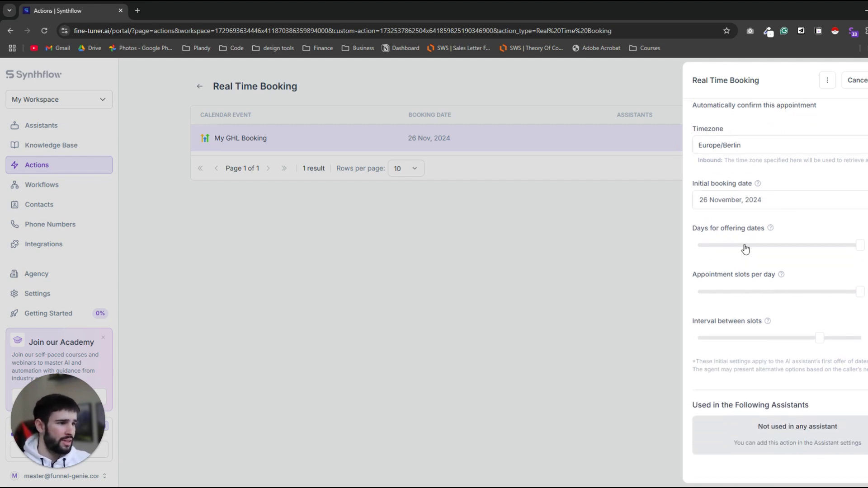
{"action": "left_click_drag", "start_coordinate": [860, 246], "coordinate": [775, 245]}
{"action": "left_click_drag", "start_coordinate": [860, 291], "coordinate": [785, 291]}
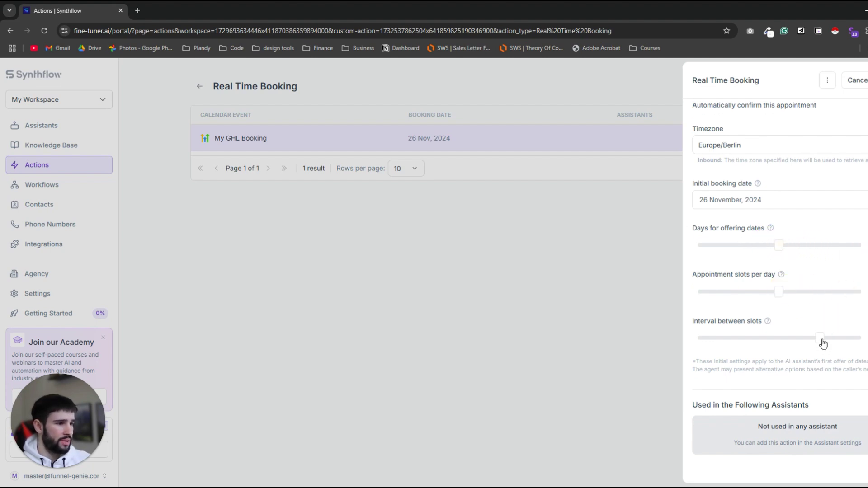
{"action": "left_click_drag", "start_coordinate": [822, 342], "coordinate": [784, 342]}
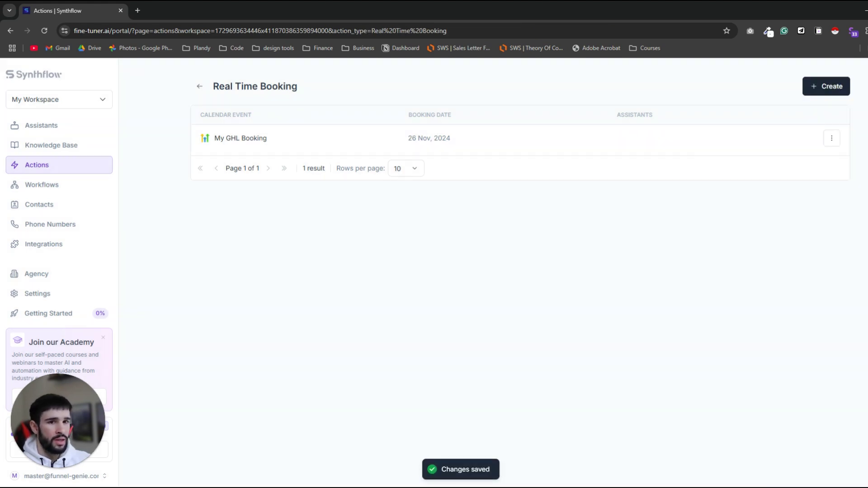
Step: Start a new Open Question information extractor and give it the identifier monthly_revenue
{"action": "left_click", "coordinate": [200, 87]}
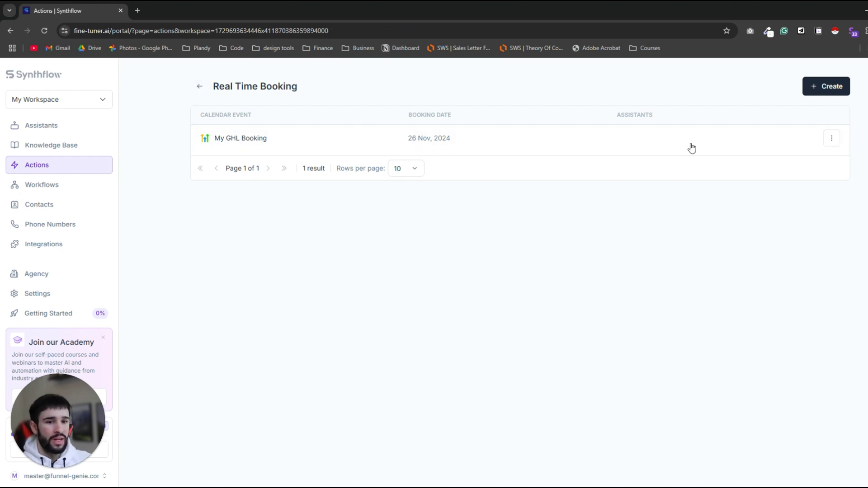
{"action": "left_click", "coordinate": [720, 161]}
{"action": "left_click", "coordinate": [506, 287]}
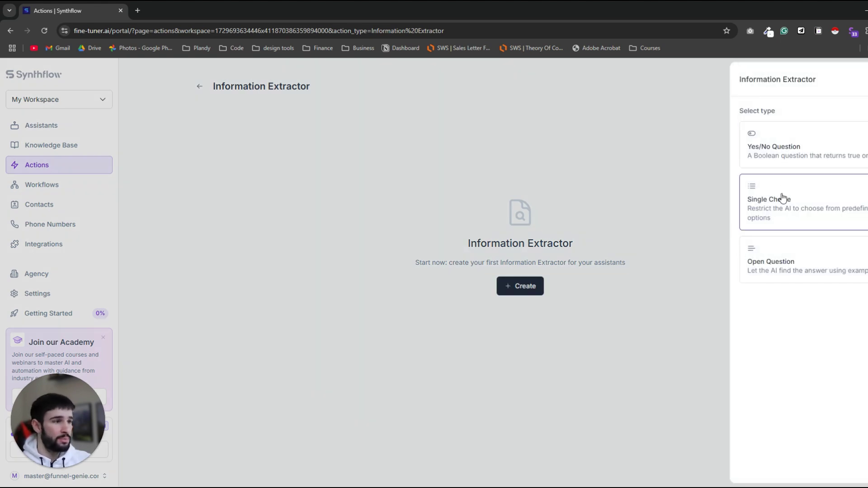
{"action": "left_click", "coordinate": [784, 256]}
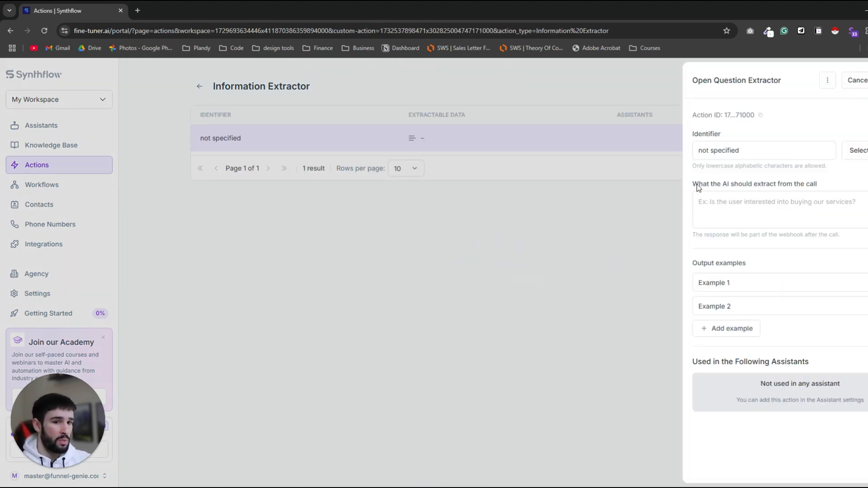
{"action": "triple_click", "coordinate": [750, 151]}
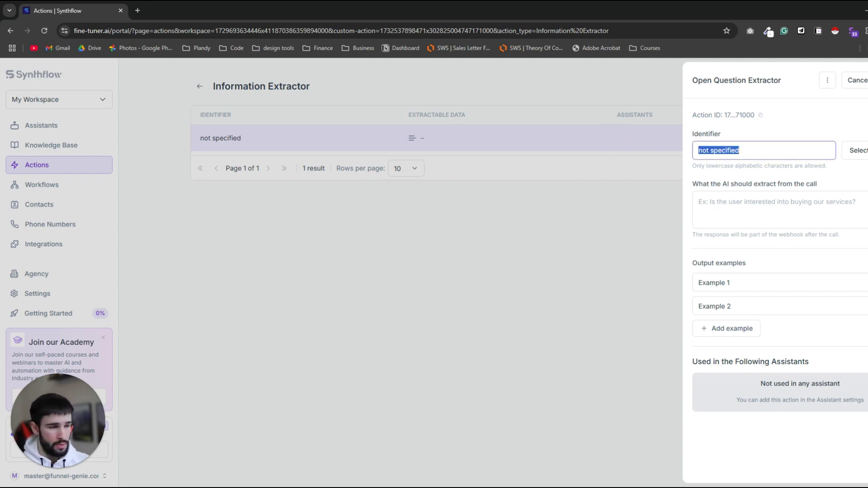
{"action": "type", "text": "revenue"}
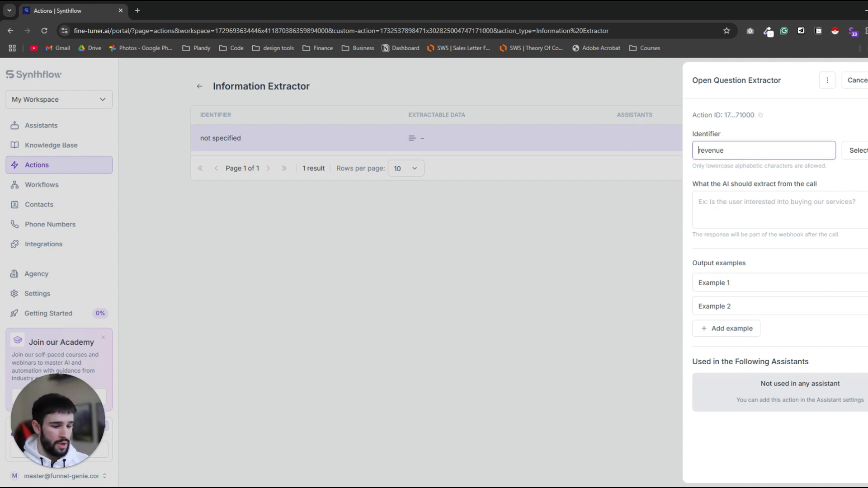
{"action": "type", "text": "monthly_"}
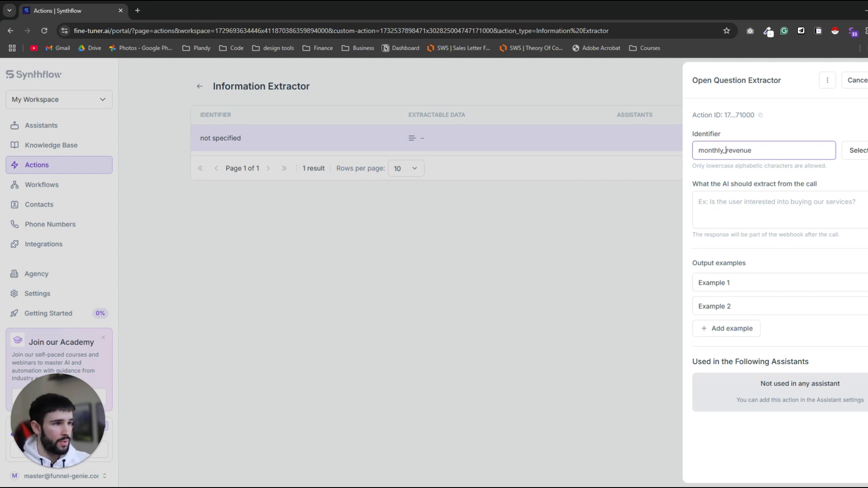
Step: Describe the extraction as how much monthly revenue the user is generating
{"action": "left_click", "coordinate": [742, 210]}
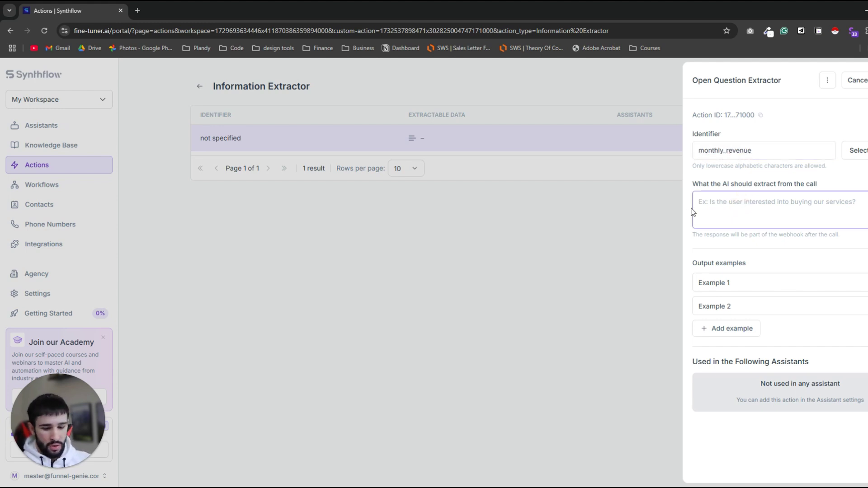
{"action": "type", "text": "how much monthl"}
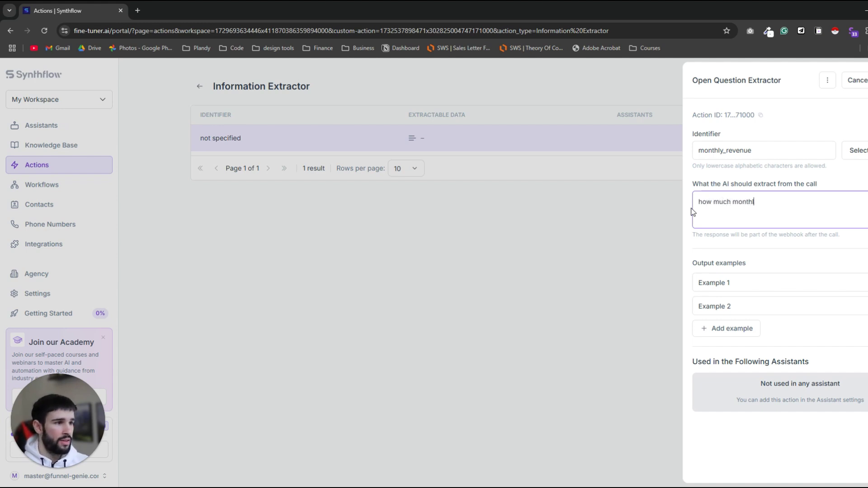
{"action": "type", "text": "y revenue the user is generating"}
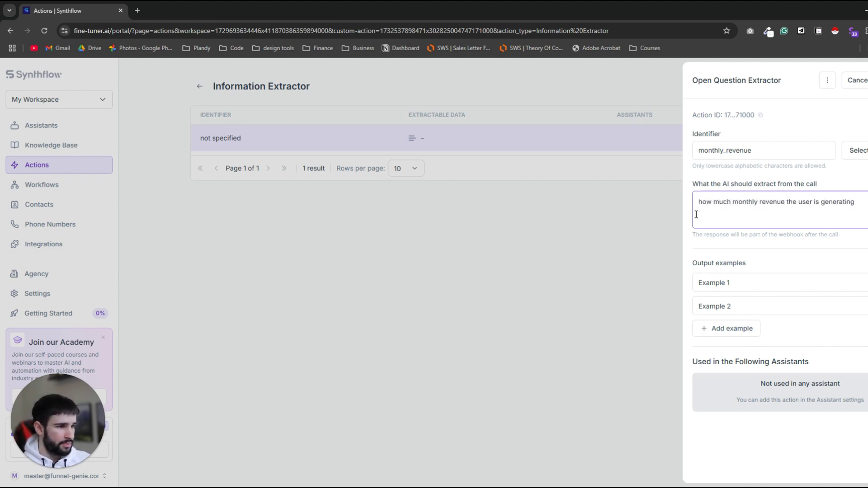
{"action": "left_click", "coordinate": [727, 202]}
Step: Set the examples to '$10,000 per month' and '$2,000 per month', then show the Assistants list
{"action": "triple_click", "coordinate": [746, 283]}
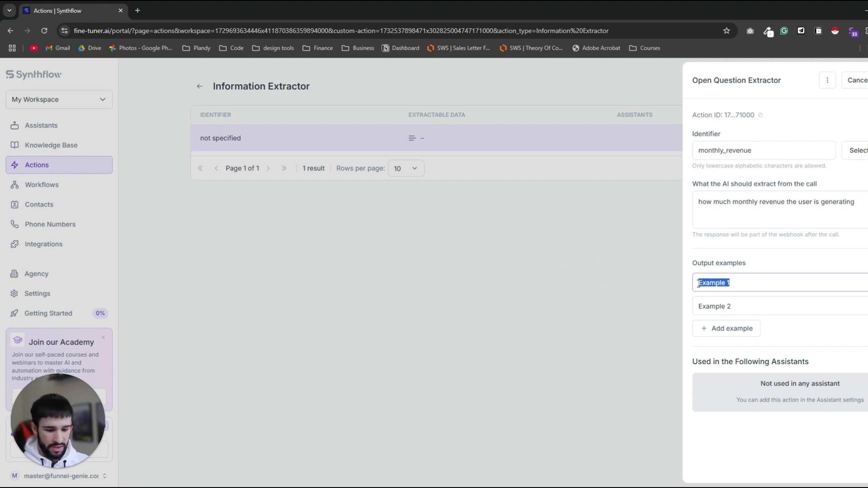
{"action": "type", "text": "10"}
{"action": "key", "text": "BackSpace"}
{"action": "key", "text": "BackSpace"}
{"action": "type", "text": "$10,"}
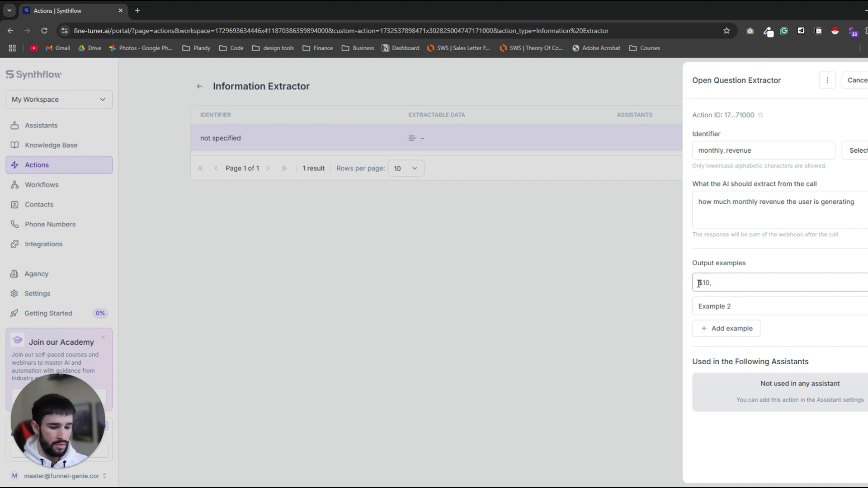
{"action": "type", "text": "000 per month"}
{"action": "left_click", "coordinate": [756, 306]}
{"action": "type", "text": "2"}
{"action": "key", "text": "BackSpace"}
{"action": "type", "text": "$2,000"}
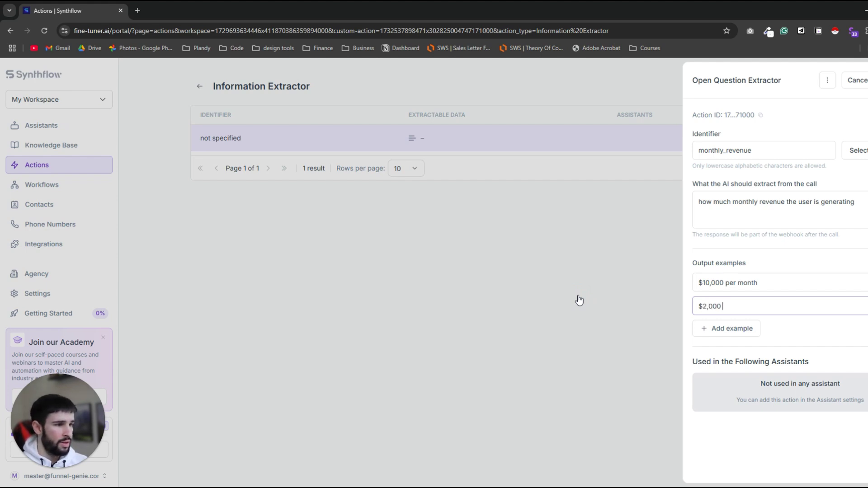
{"action": "type", "text": " per month"}
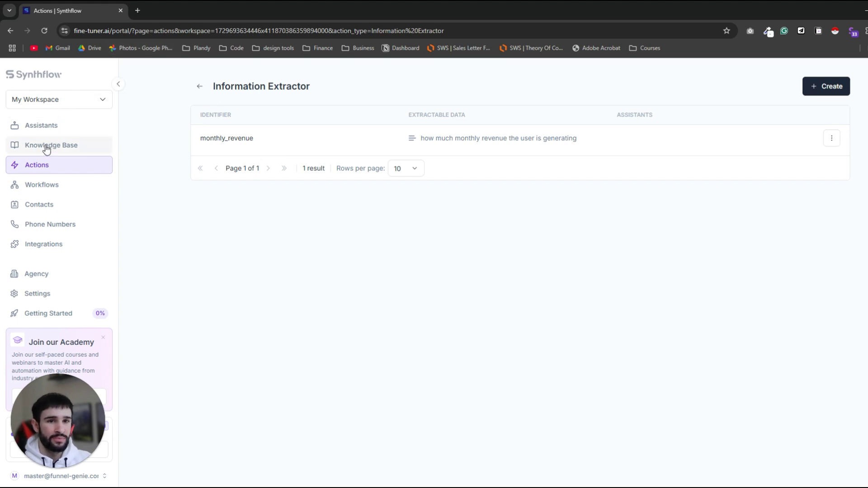
{"action": "left_click", "coordinate": [49, 125]}
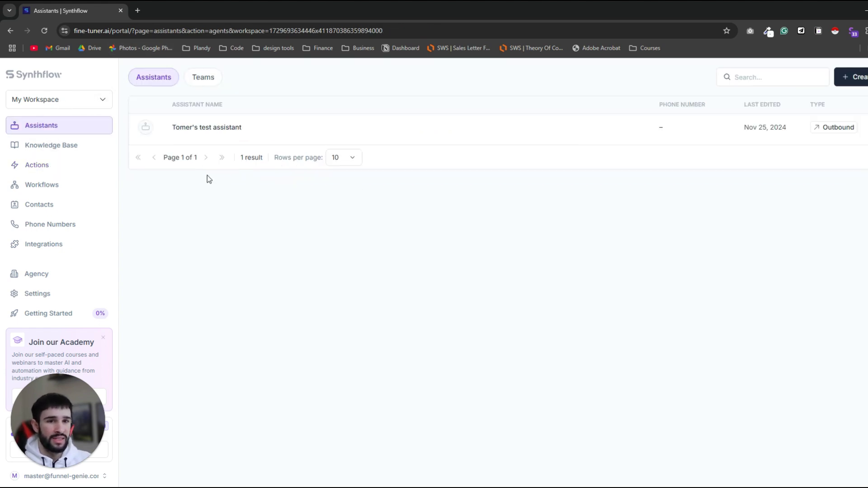
Step: In the outbound test assistant's Actions, add the monthly_revenue extractor and My GHL Booking real-time booking
{"action": "left_click", "coordinate": [195, 130]}
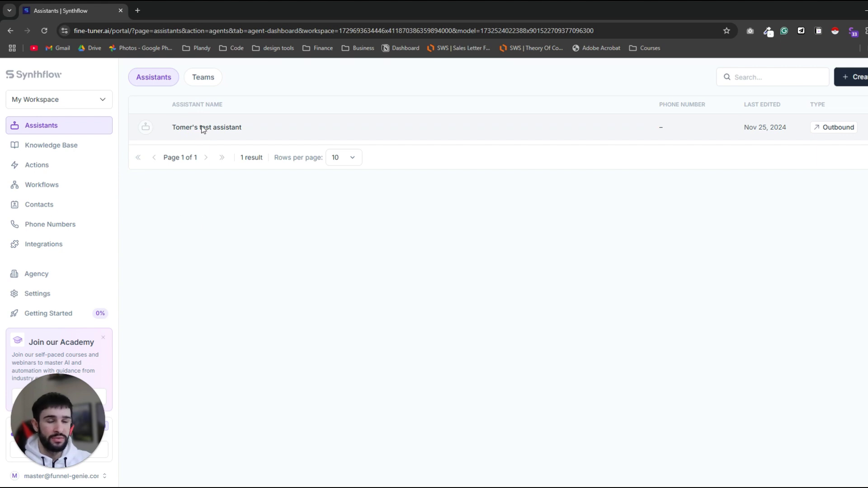
{"action": "left_click", "coordinate": [50, 219]}
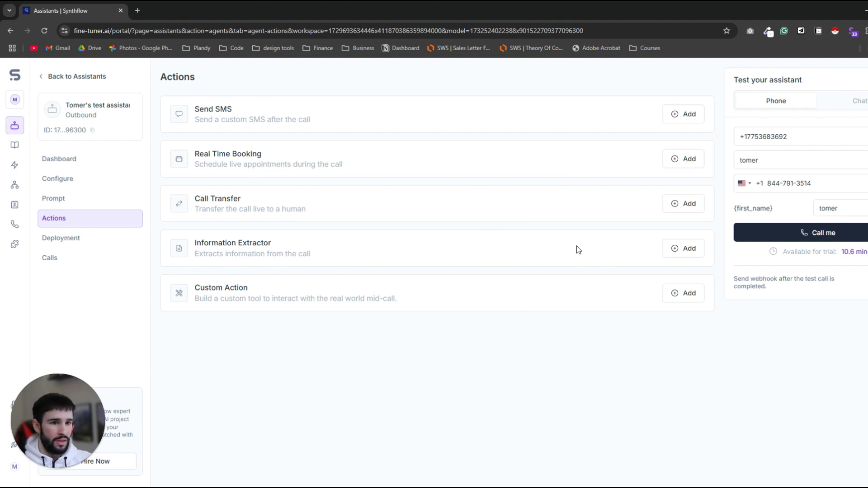
{"action": "left_click", "coordinate": [681, 248]}
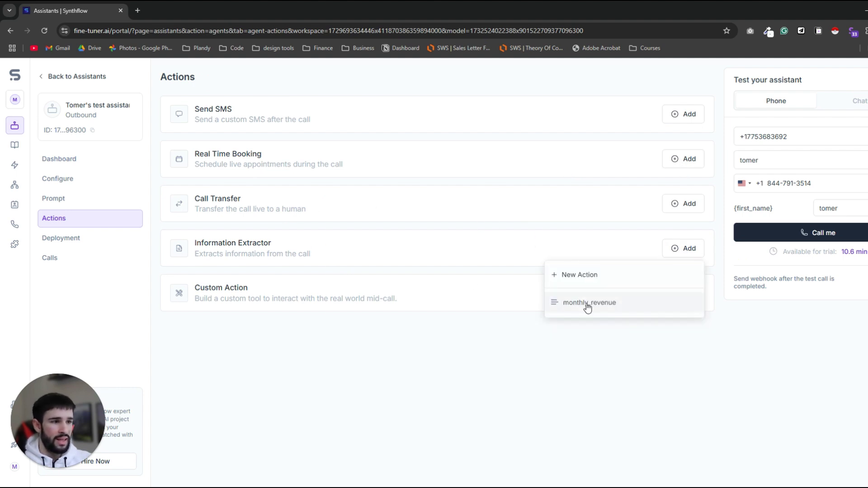
{"action": "left_click", "coordinate": [587, 306]}
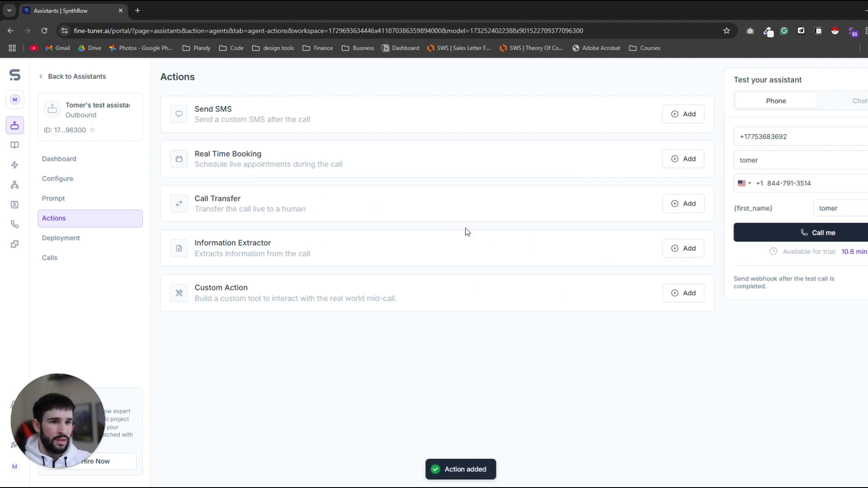
{"action": "left_click", "coordinate": [677, 163]}
{"action": "left_click", "coordinate": [594, 219]}
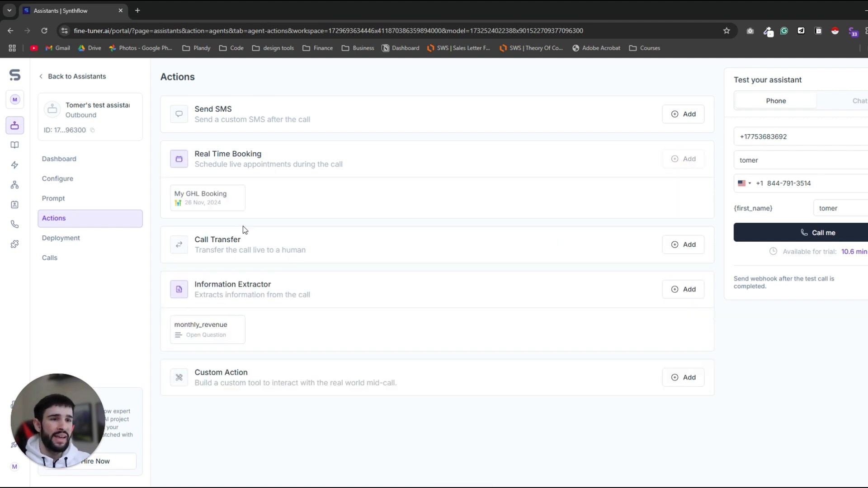